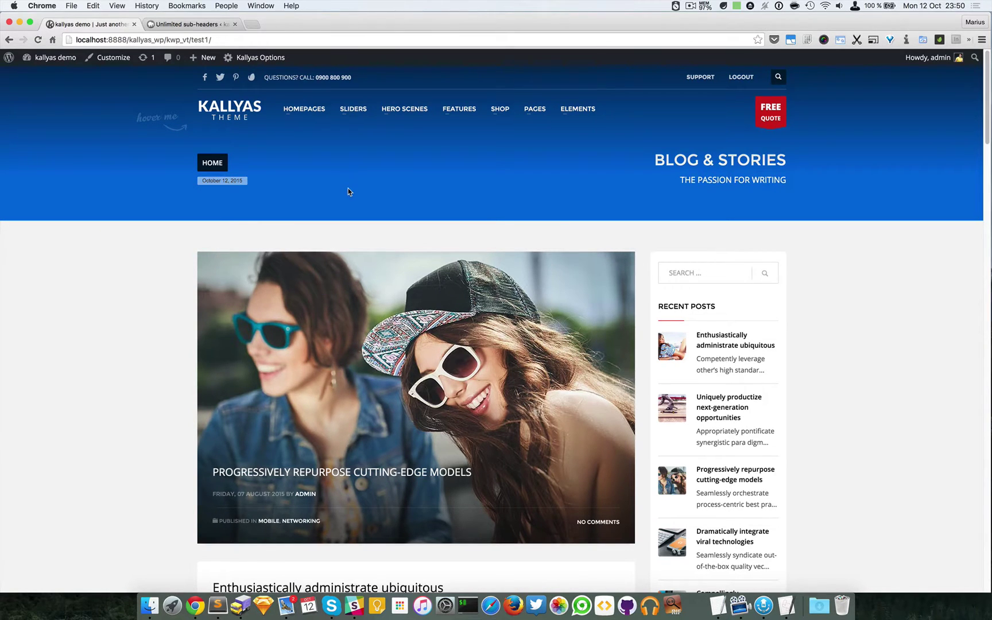
Step: Open the Contact Form elements demo page from the ELEMENTS menu and browse its forms
mouse_move(565, 114)
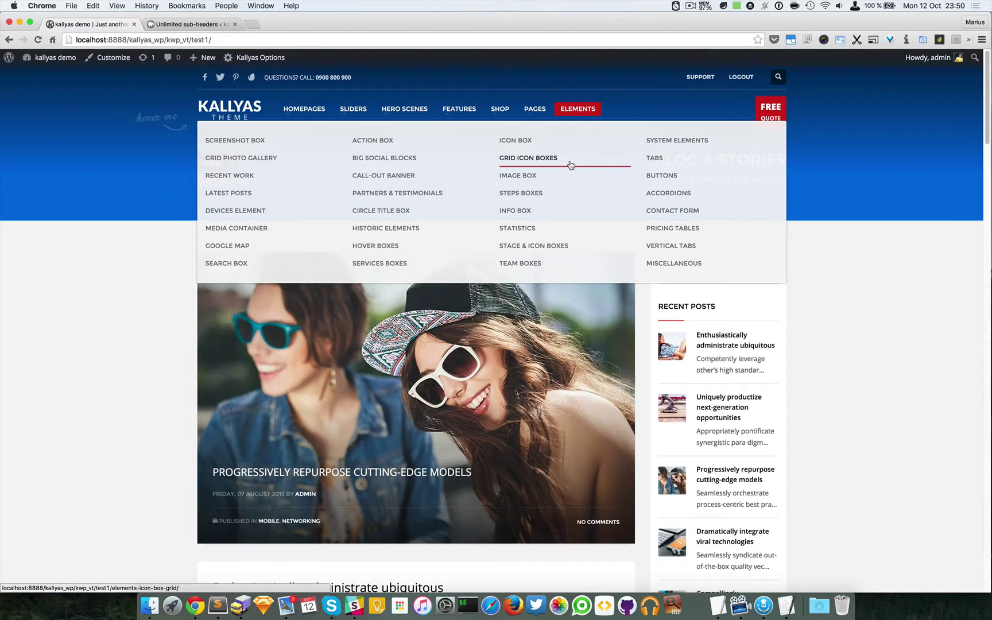
left_click(694, 214)
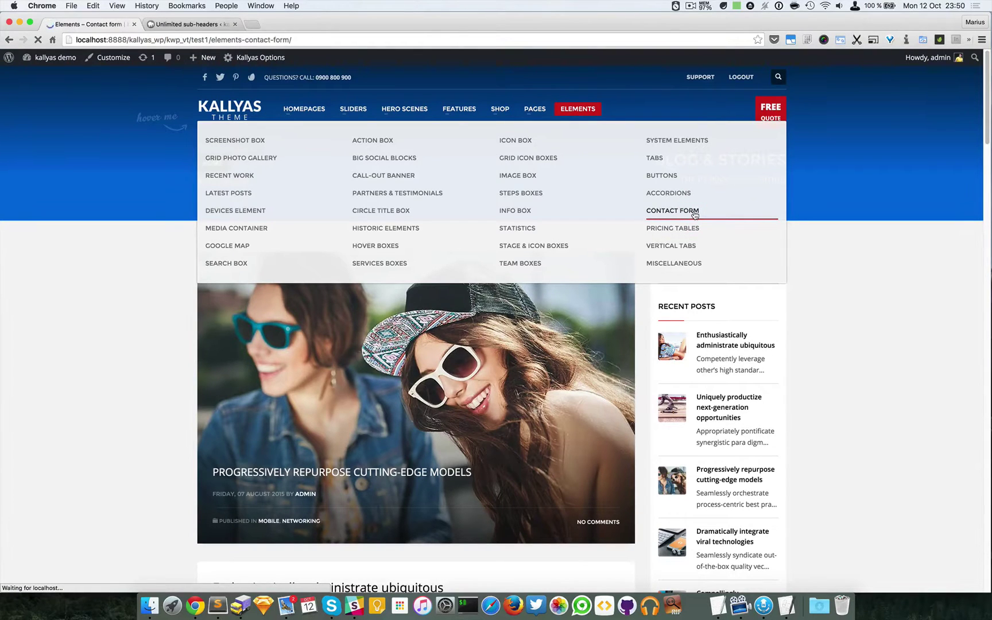
scroll(694, 215, "down", 3)
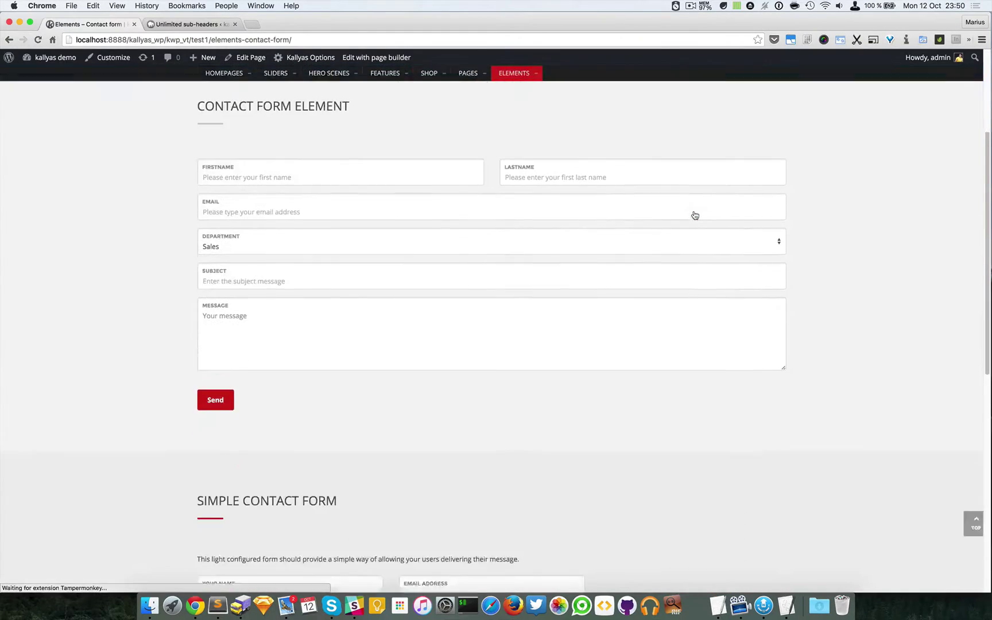
scroll(695, 215, "down", 7)
scroll(695, 215, "up", 4)
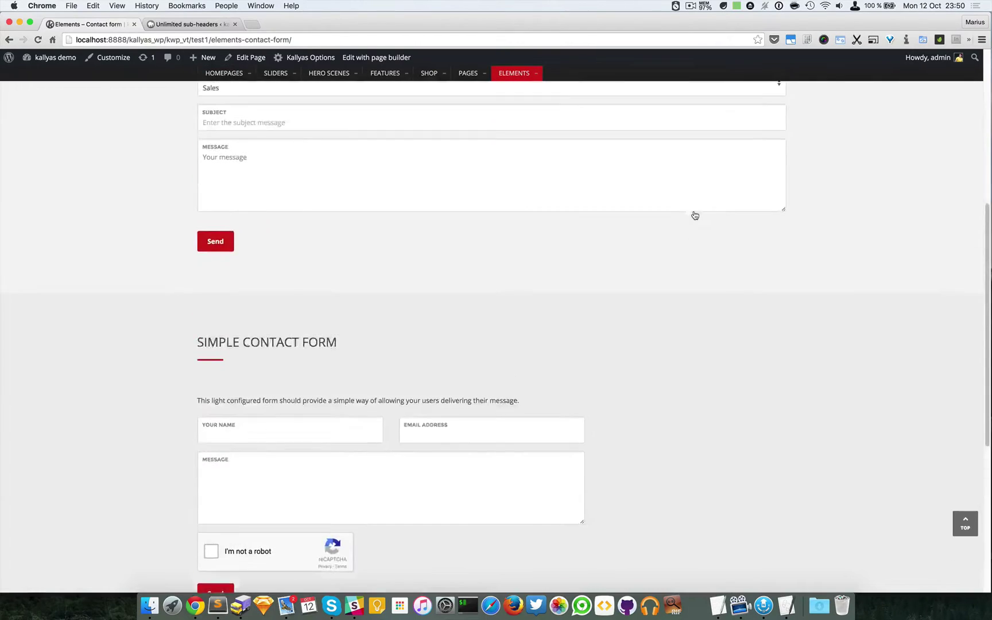
scroll(695, 215, "up", 3)
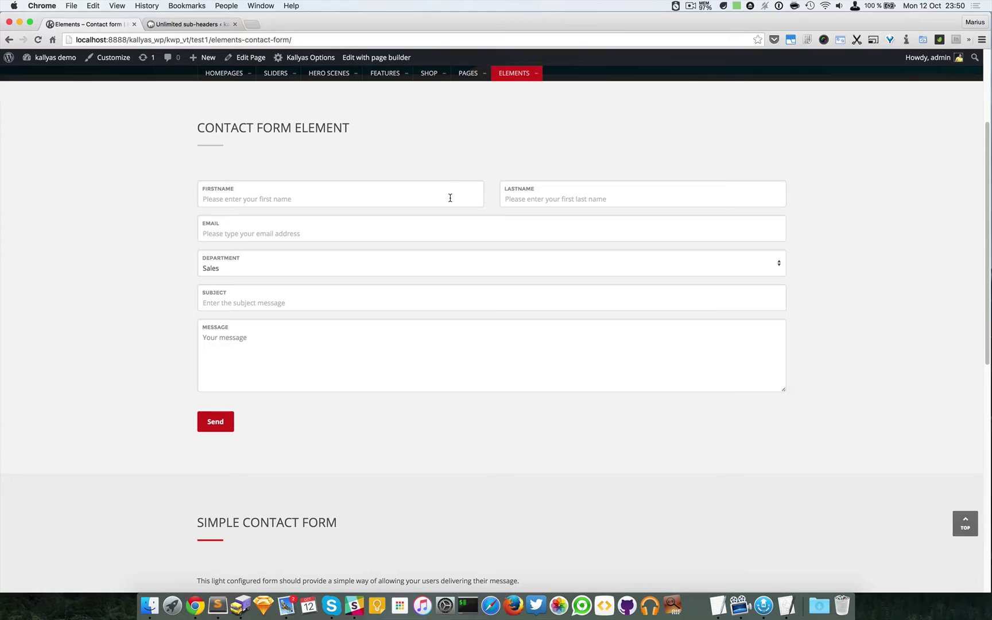
scroll(511, 228, "down", 5)
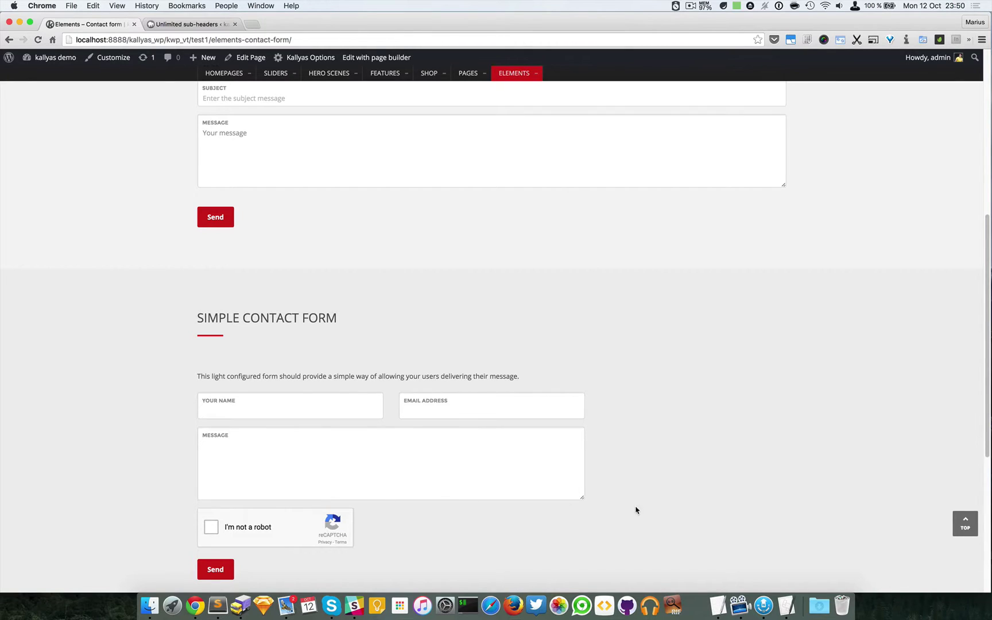
scroll(642, 509, "up", 1)
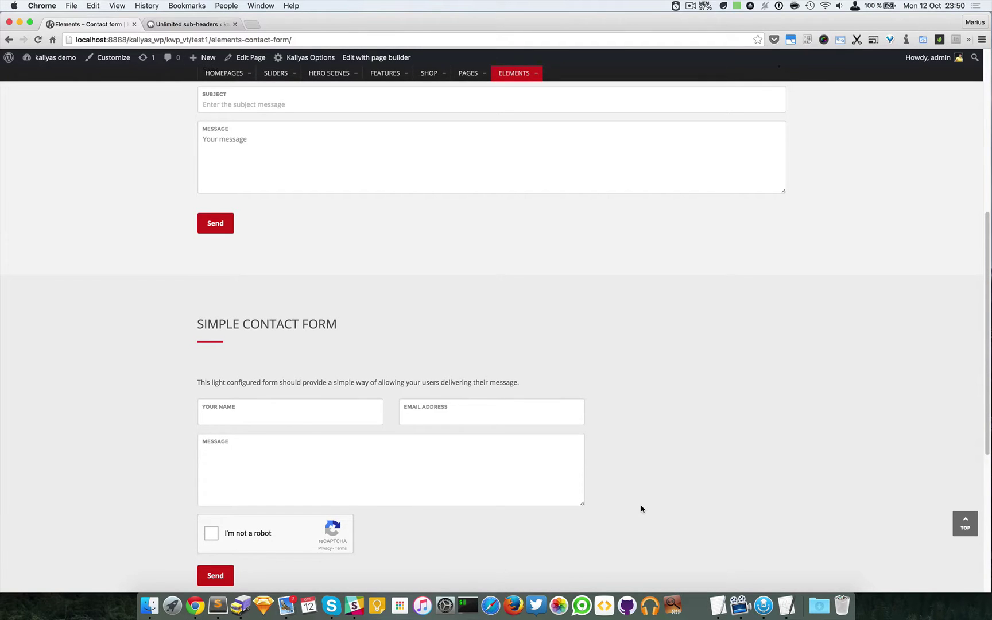
scroll(641, 509, "up", 9)
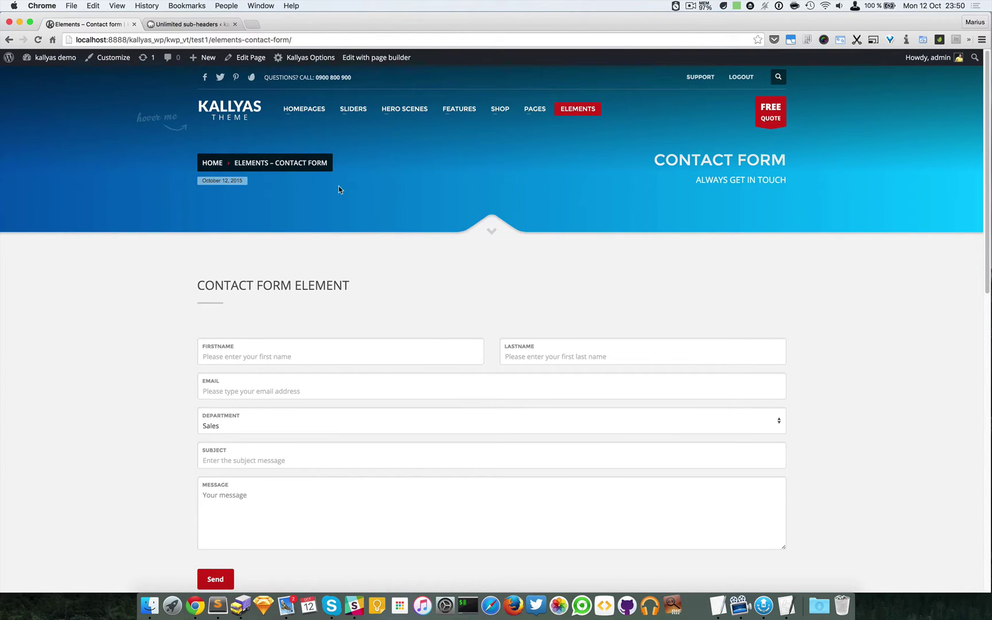
Step: Edit the page in the page builder, open the Contact Form settings and select the recipient address
left_click(377, 62)
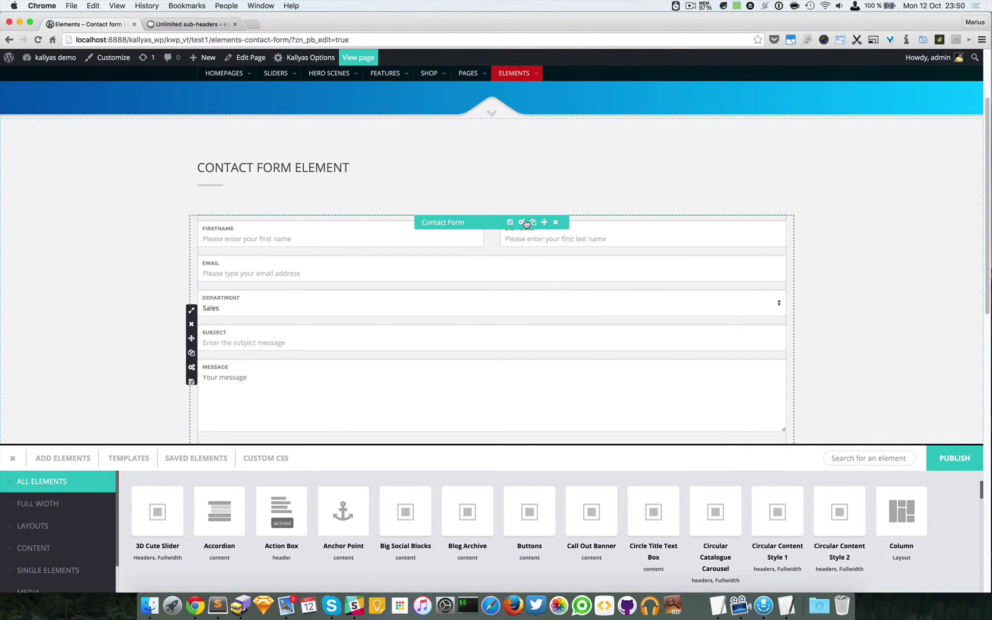
left_click(523, 222)
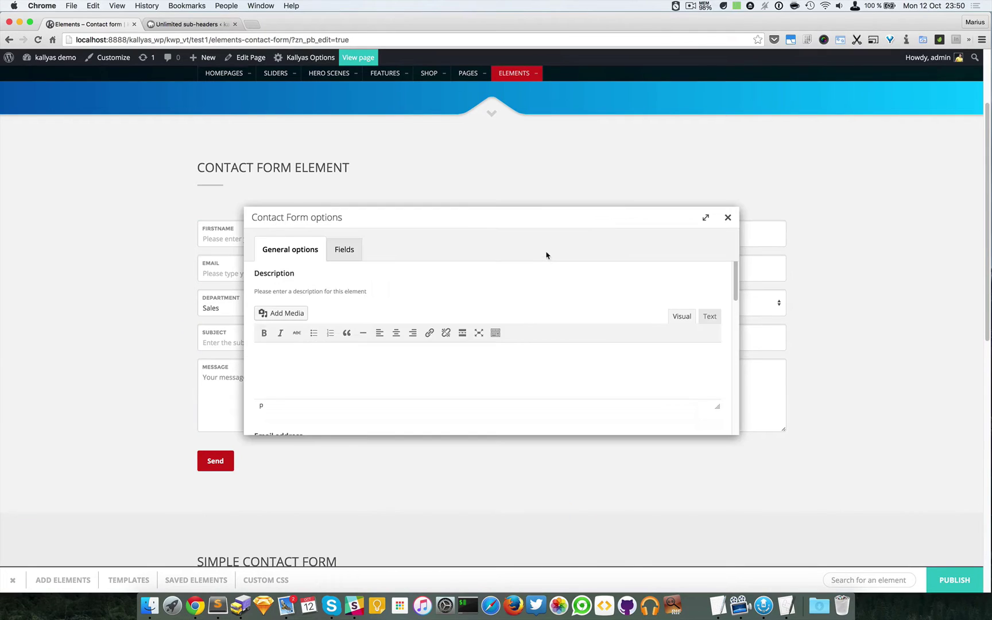
left_click_drag(518, 220, 722, 308)
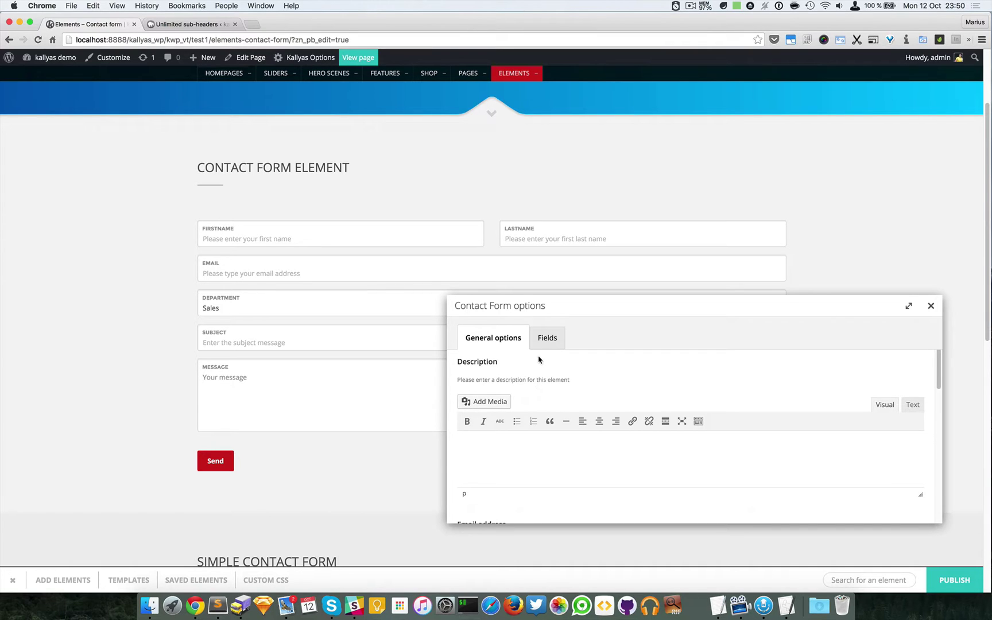
scroll(543, 367, "down", 2)
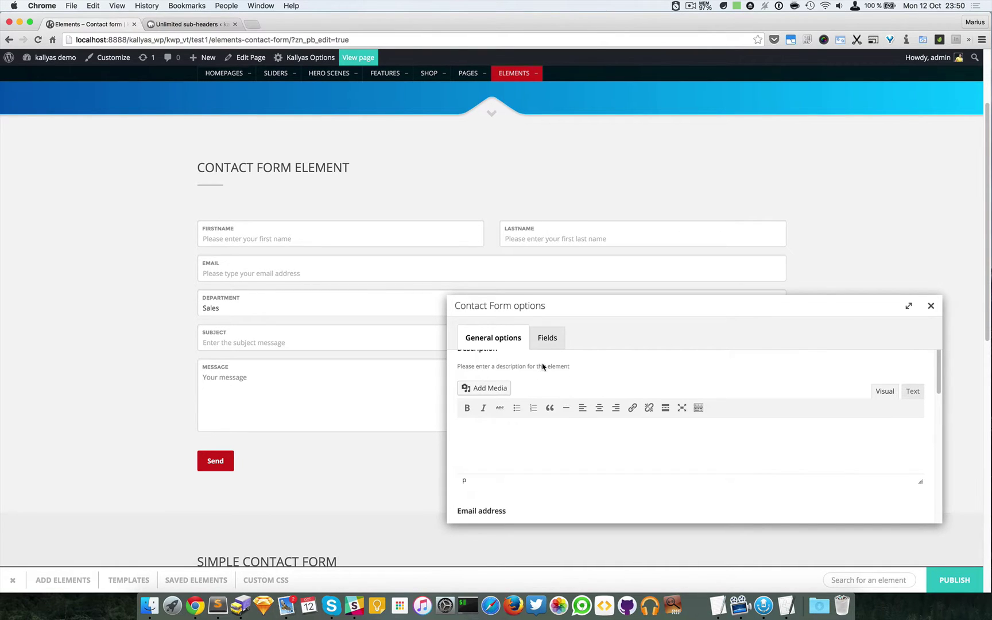
scroll(543, 368, "up", 2)
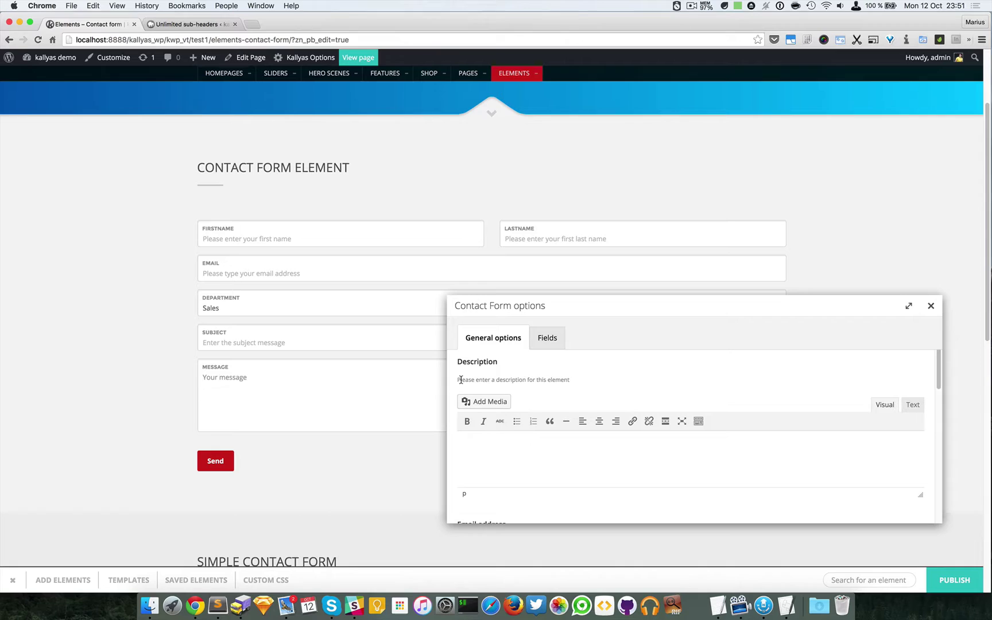
scroll(558, 390, "down", 5)
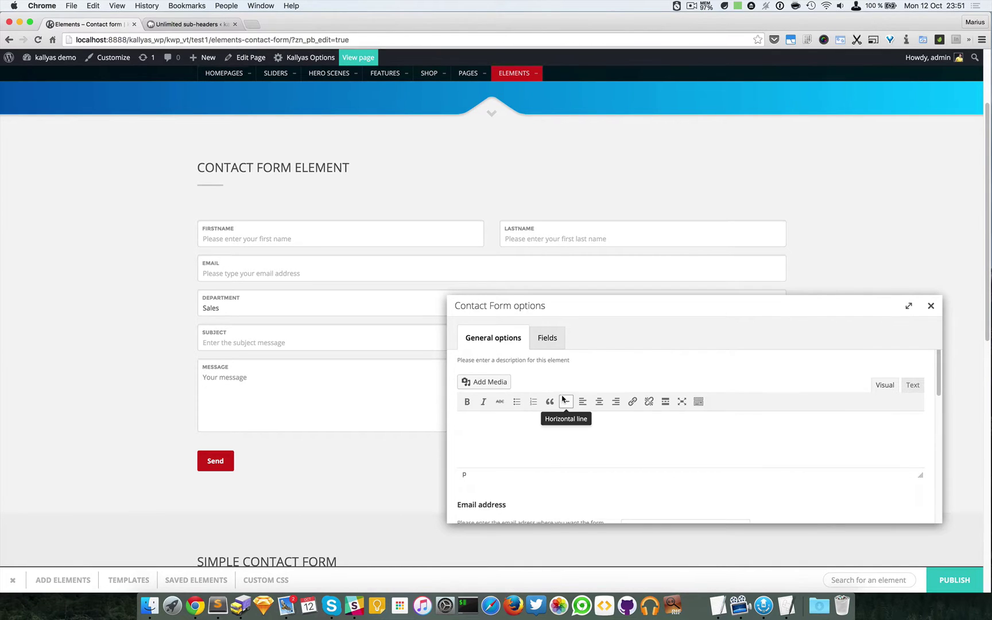
scroll(577, 416, "down", 8)
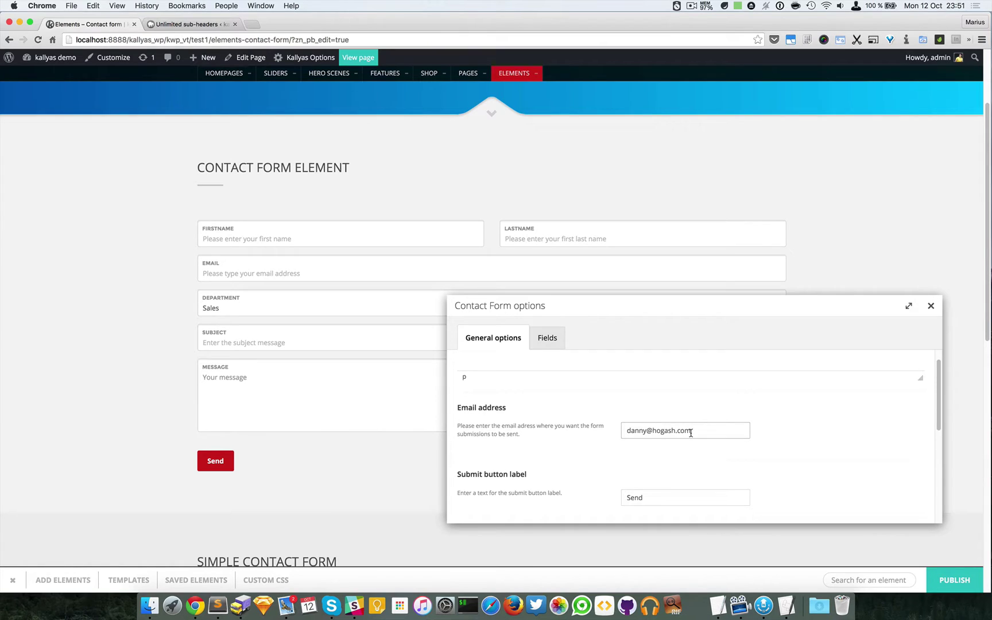
left_click_drag(695, 432, 580, 427)
Step: Append a comma and a second recipient e-mail address to the Email address field
left_click(700, 432)
type(";")
left_click(692, 5)
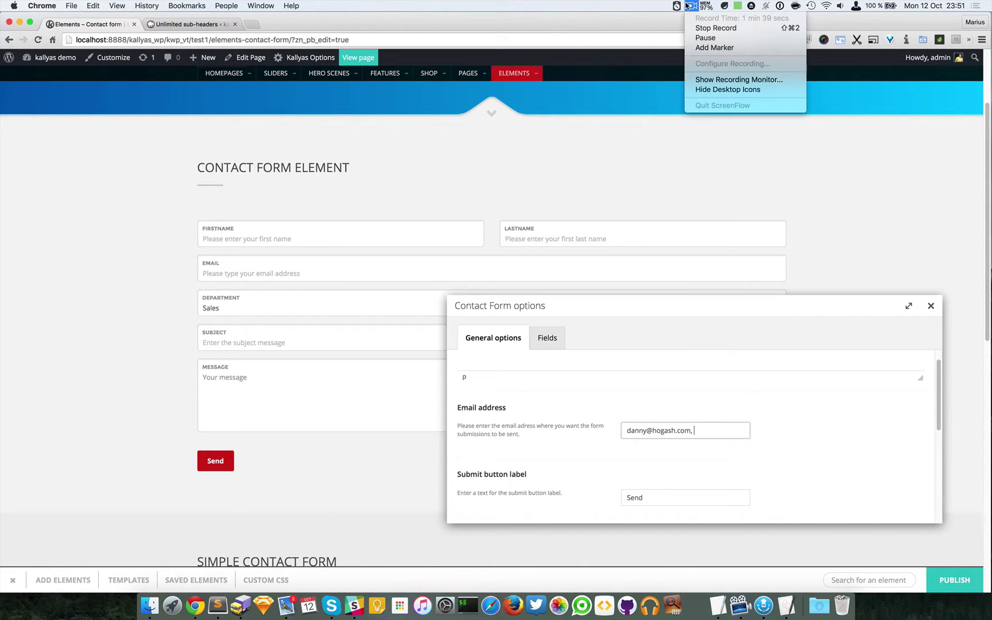
left_click(707, 37)
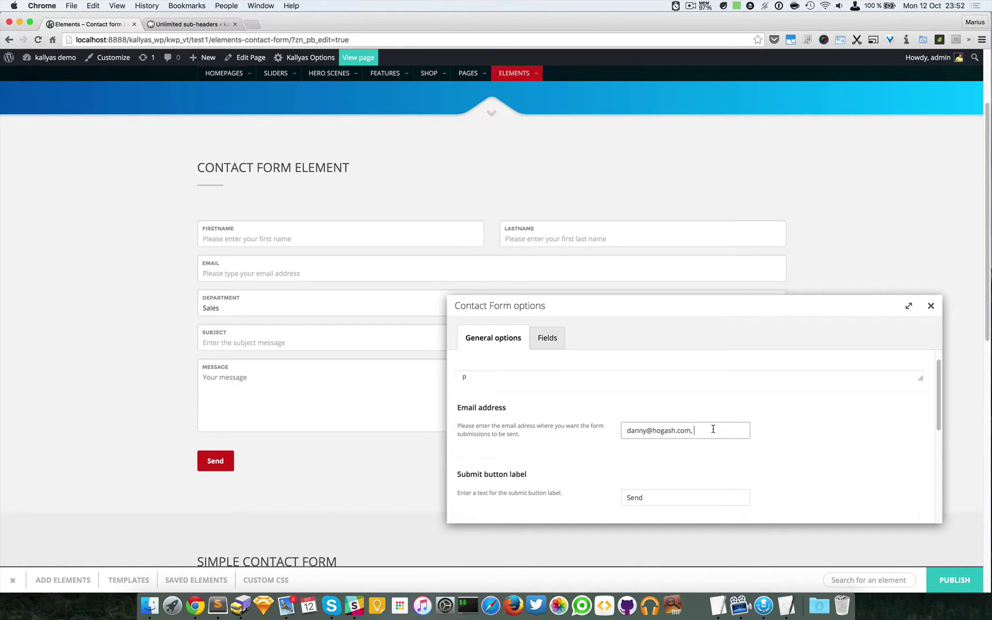
left_click(692, 432)
key("BackSpace")
type(",")
left_click(694, 432)
Step: Select all text in the Email address field and delete it, leaving it empty
left_click_drag(713, 431, 621, 433)
left_click(684, 431)
key("super+a")
key("BackSpace")
Step: Scroll through the General options, selecting the submit button's Send label on the way
scroll(589, 438, "down", 2)
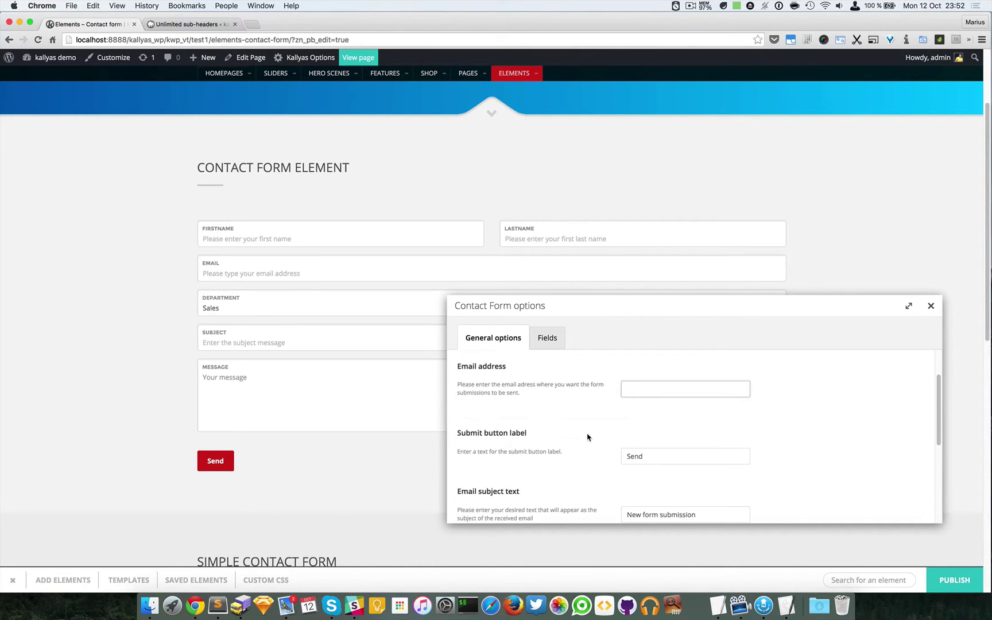
scroll(596, 435, "down", 1)
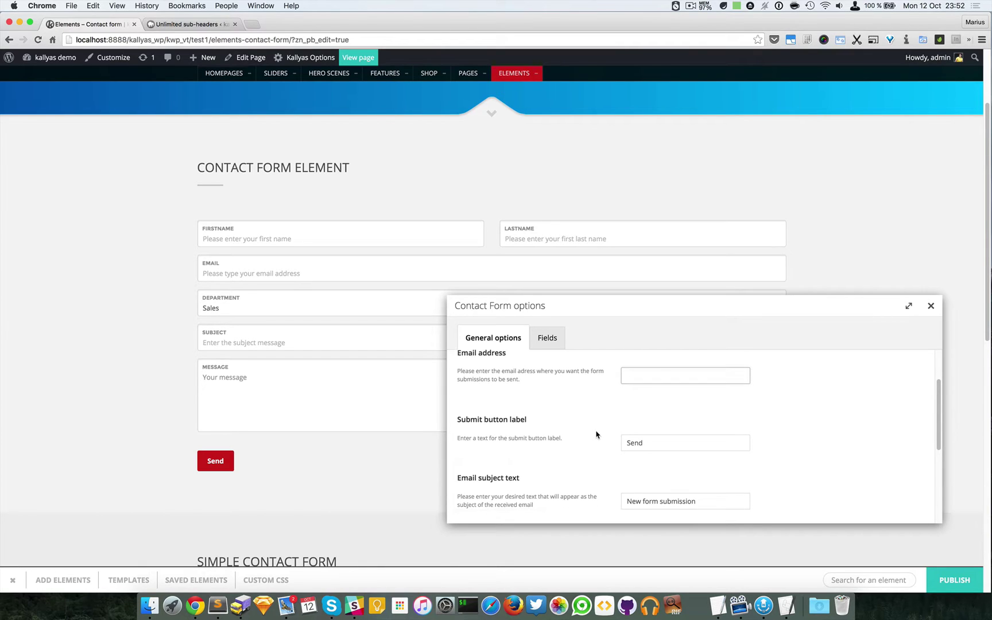
double_click(654, 431)
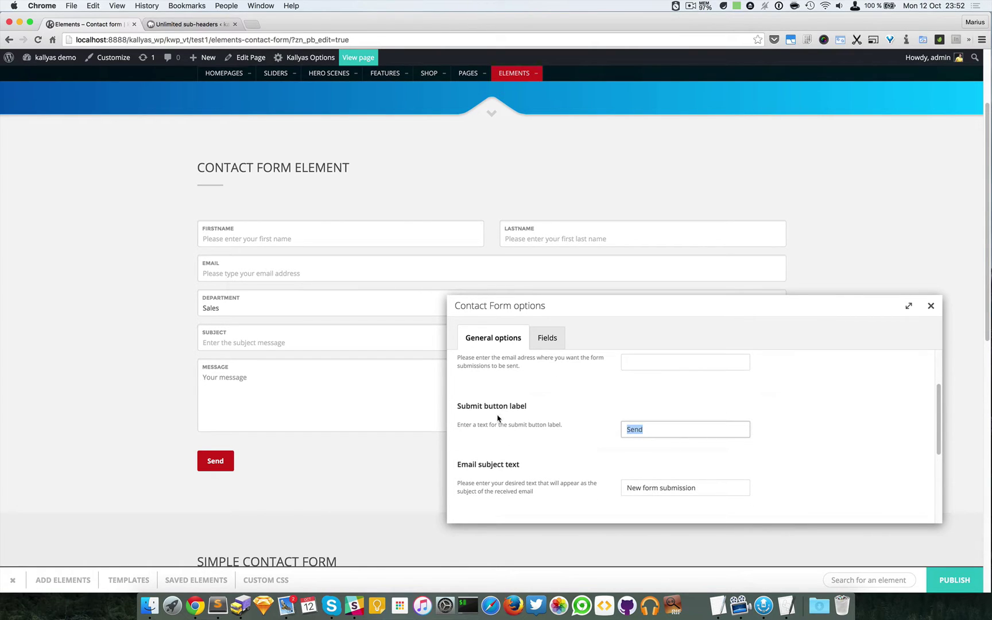
scroll(648, 433, "down", 1)
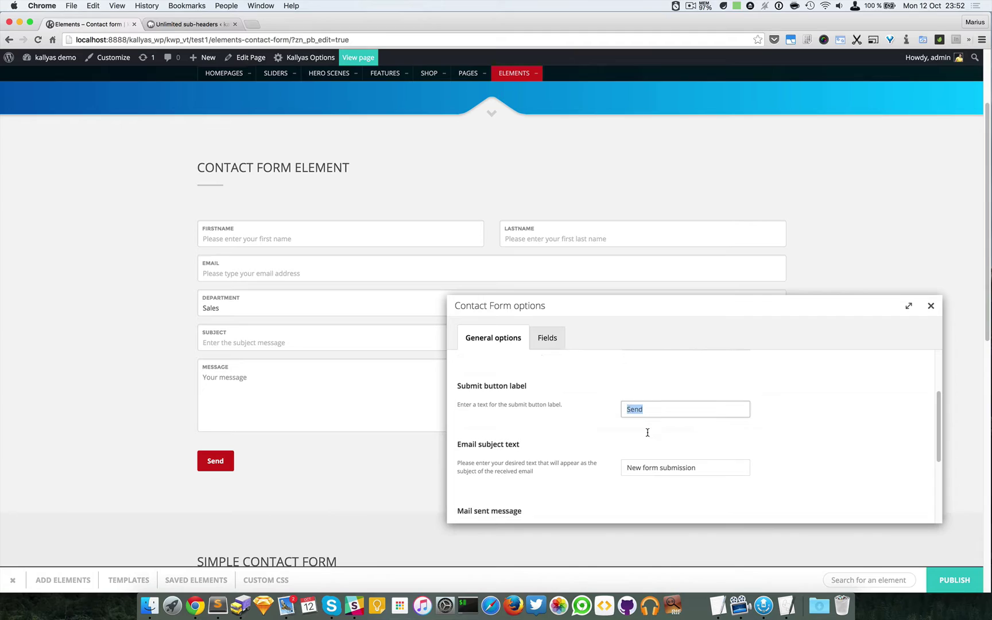
scroll(648, 433, "down", 2)
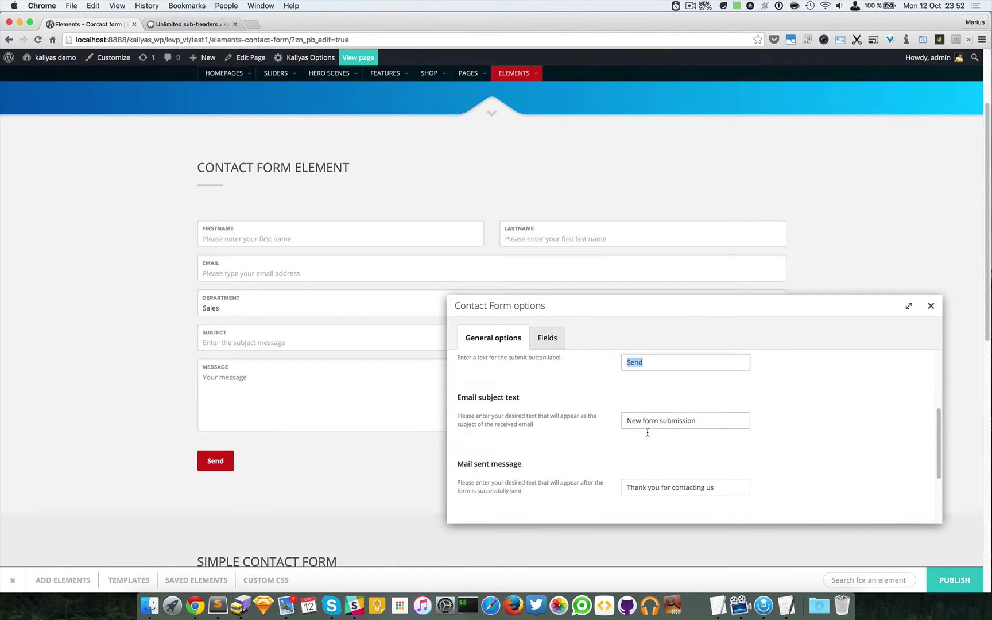
scroll(533, 412, "down", 1)
scroll(661, 408, "down", 1)
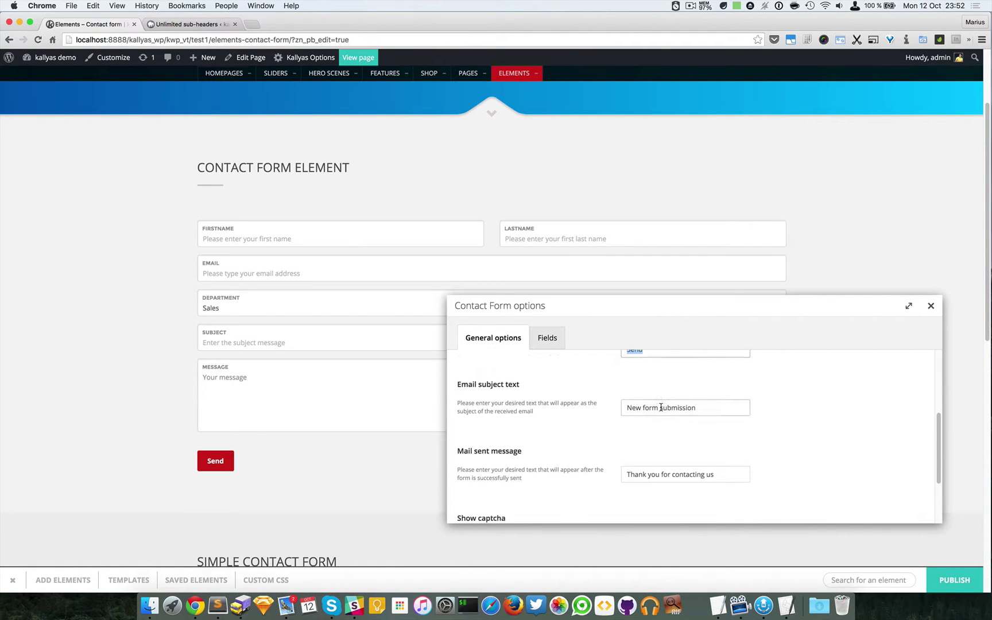
scroll(661, 407, "down", 1)
scroll(661, 407, "down", 2)
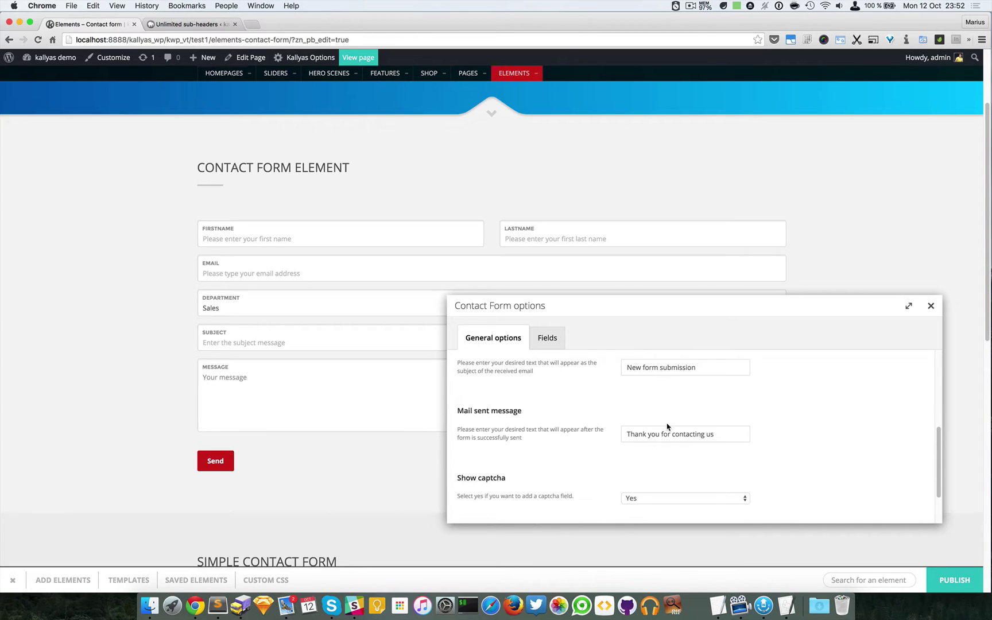
Step: Focus the Mail sent message and continue to the Show captcha and Labels or Placeholders options
left_click(706, 434)
scroll(712, 437, "down", 4)
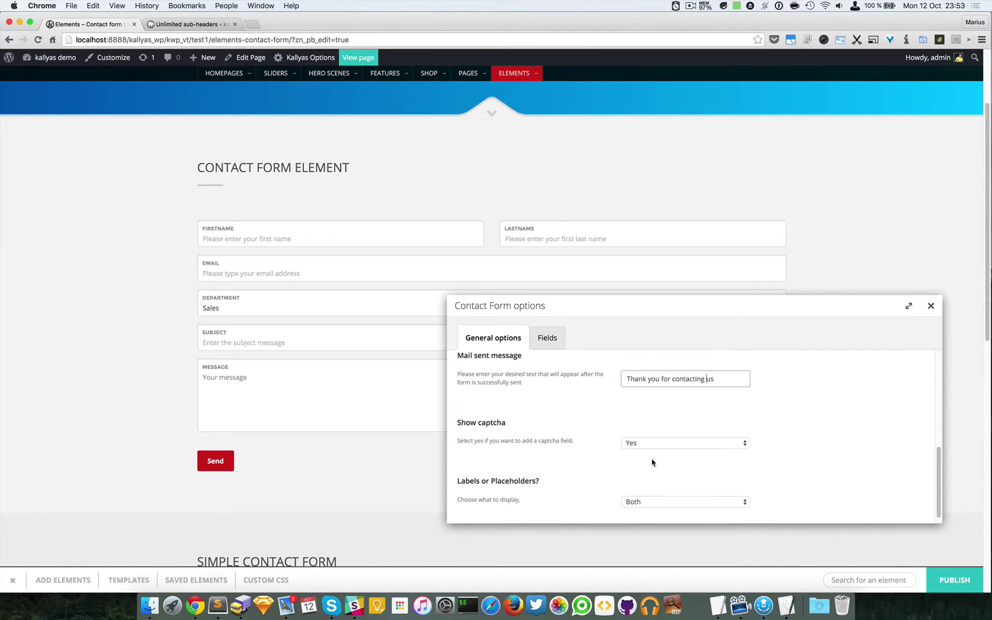
scroll(312, 441, "down", 5)
scroll(312, 440, "down", 3)
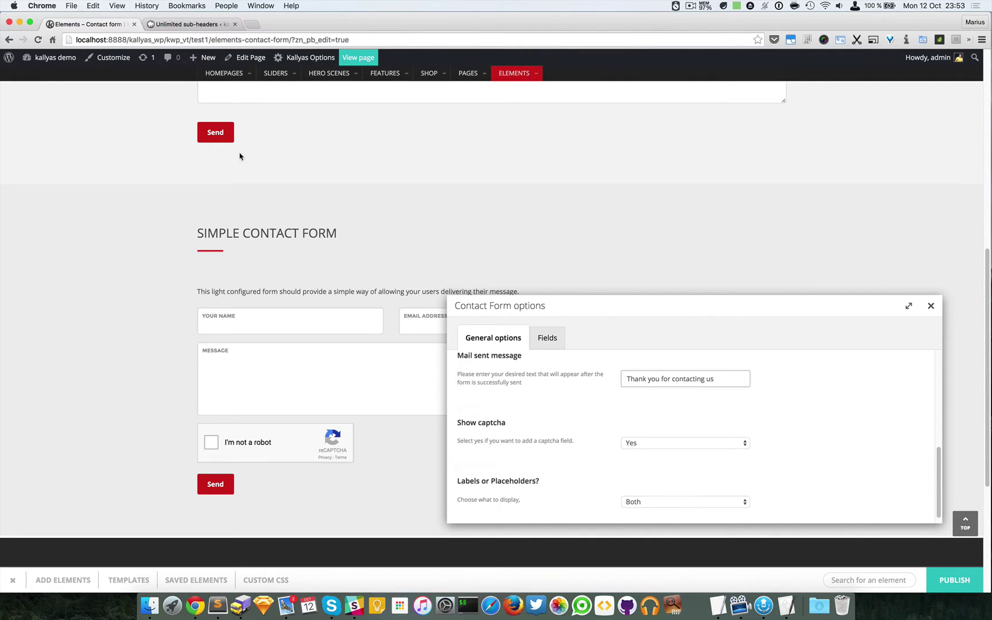
left_click(170, 25)
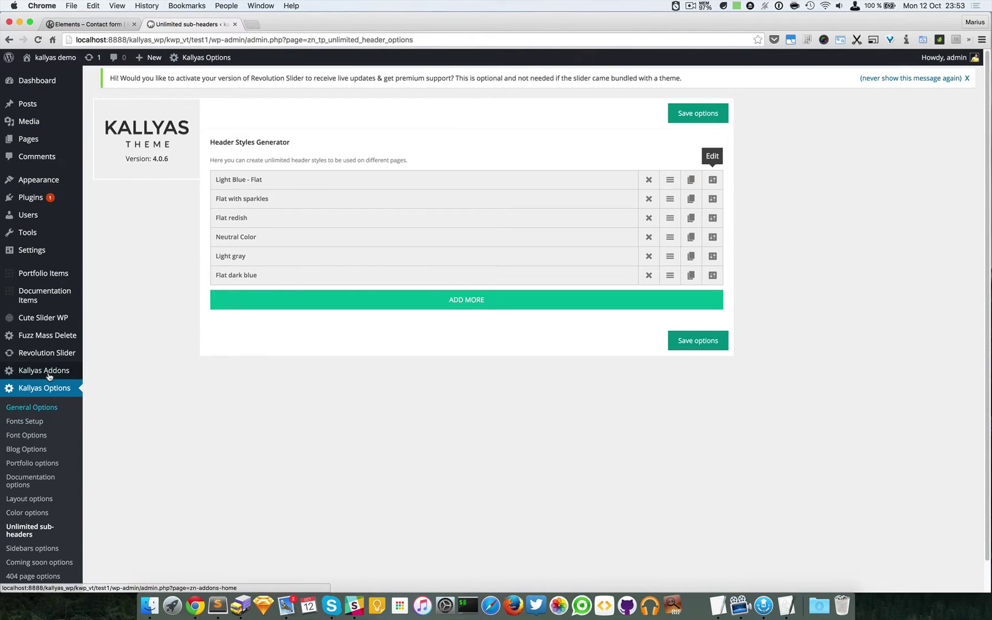
scroll(46, 402, "down", 1)
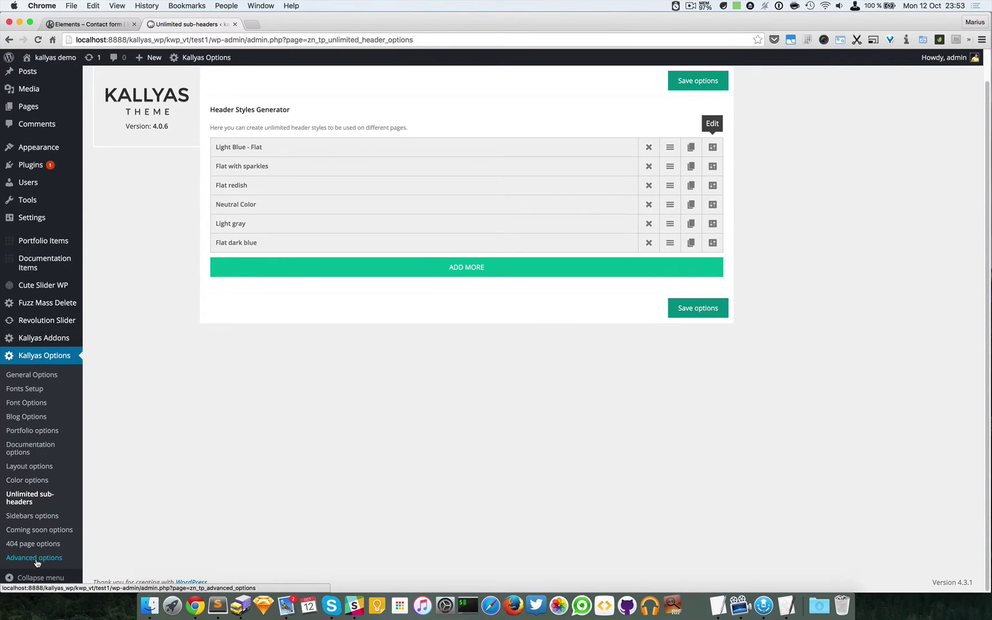
left_click(48, 375)
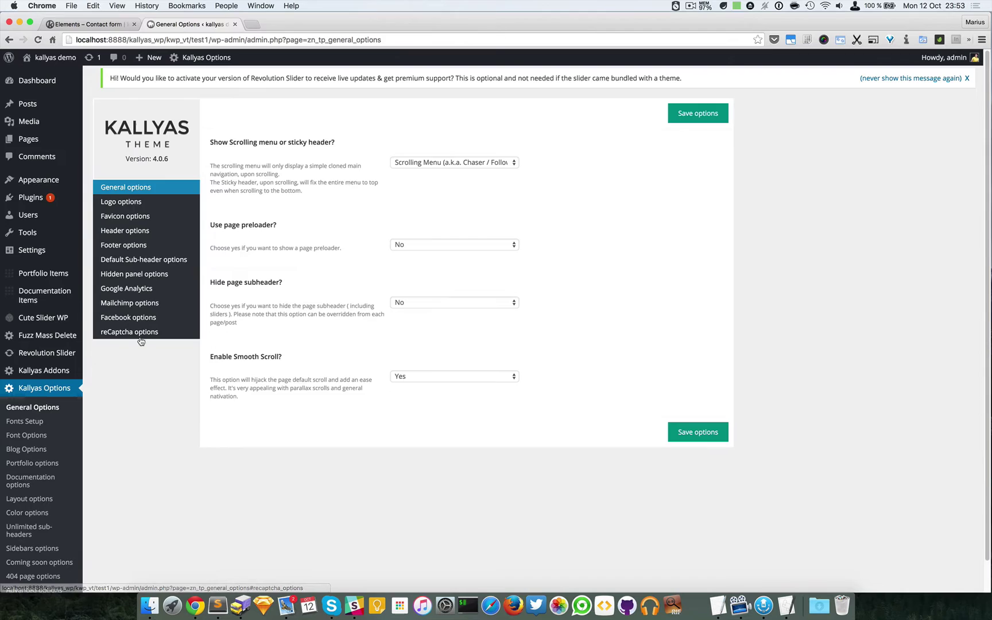
left_click(140, 340)
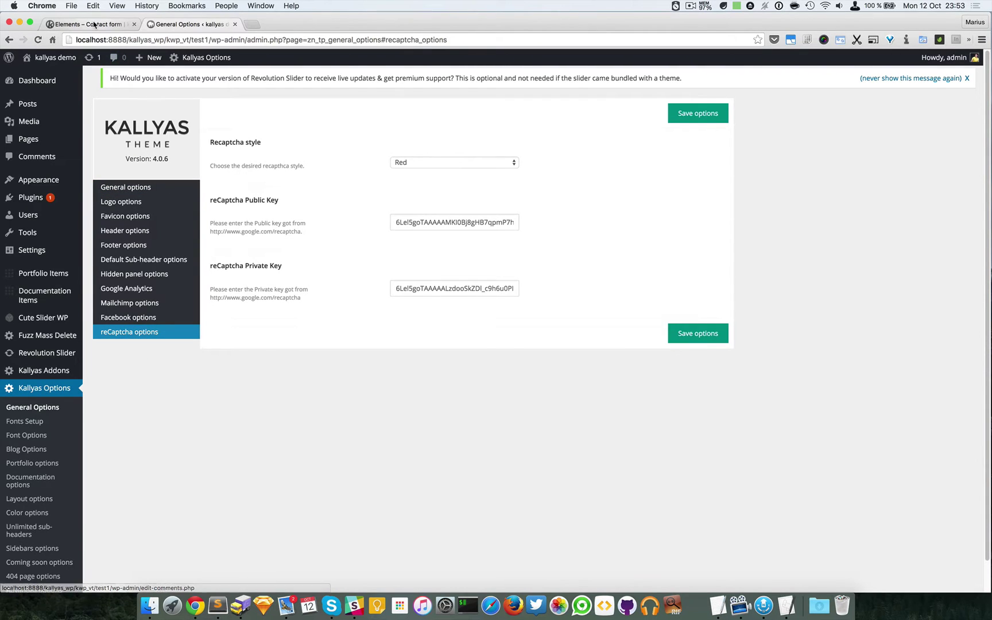
left_click(94, 25)
scroll(472, 264, "up", 5)
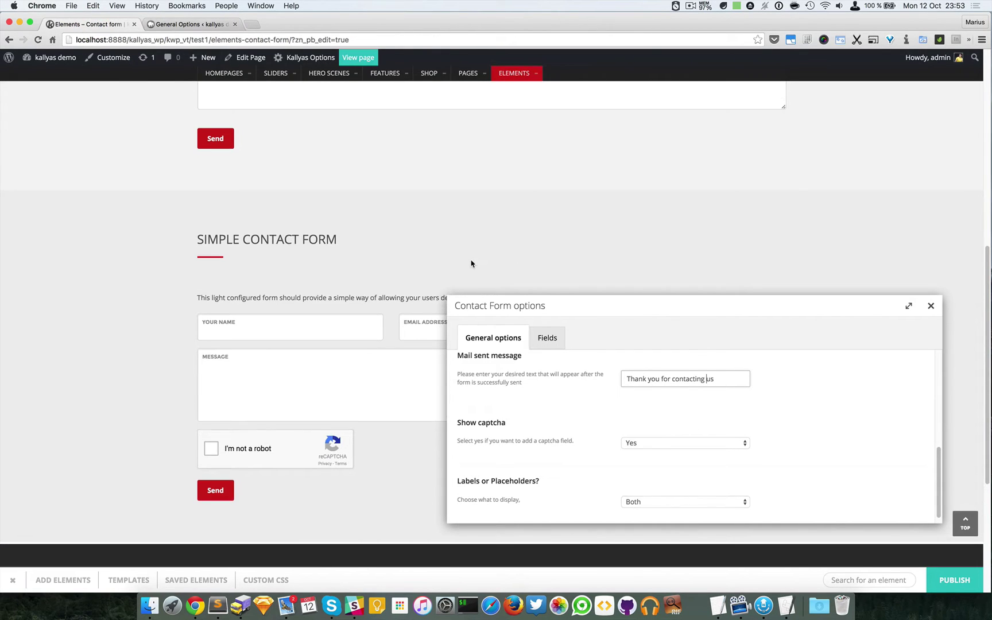
scroll(471, 263, "up", 3)
scroll(570, 402, "down", 1)
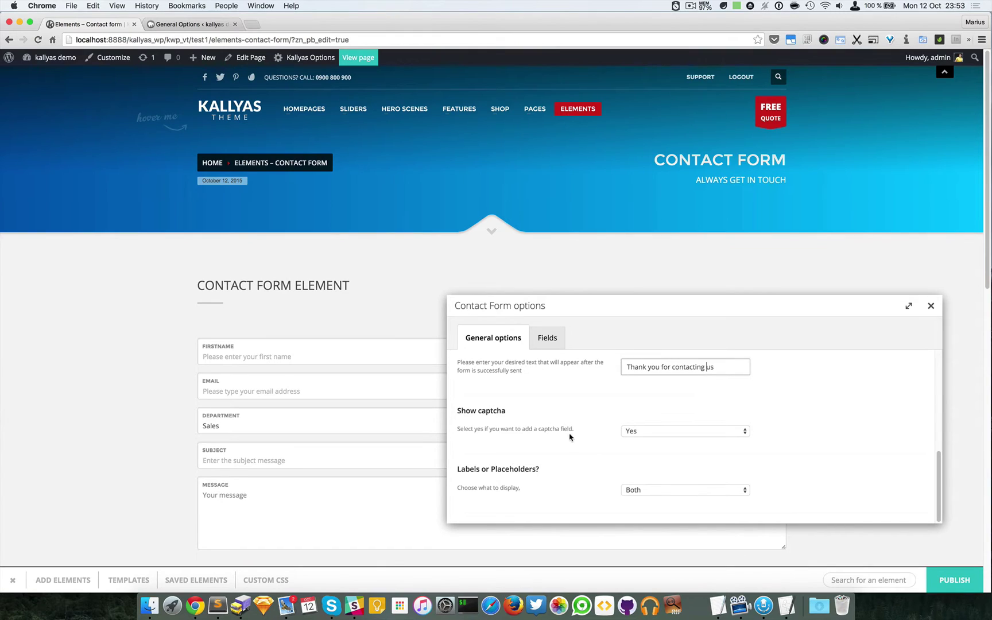
scroll(366, 423, "down", 3)
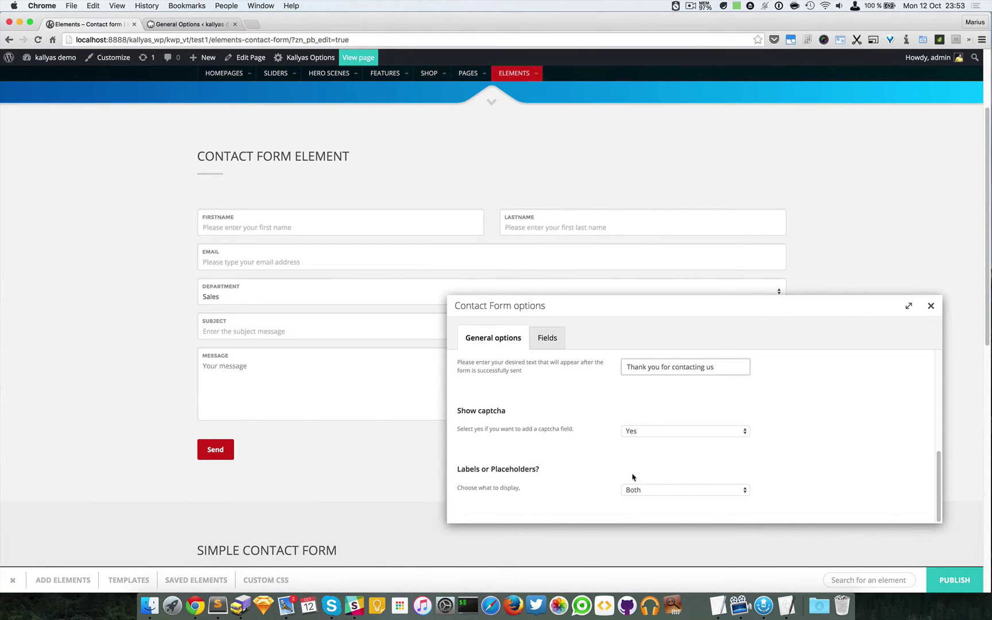
left_click(689, 491)
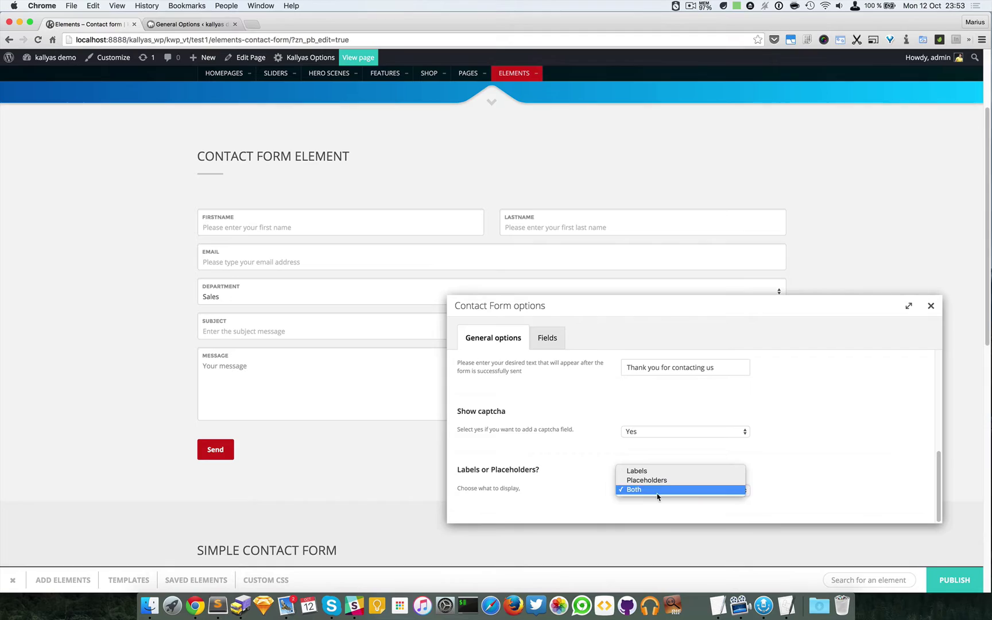
left_click(594, 493)
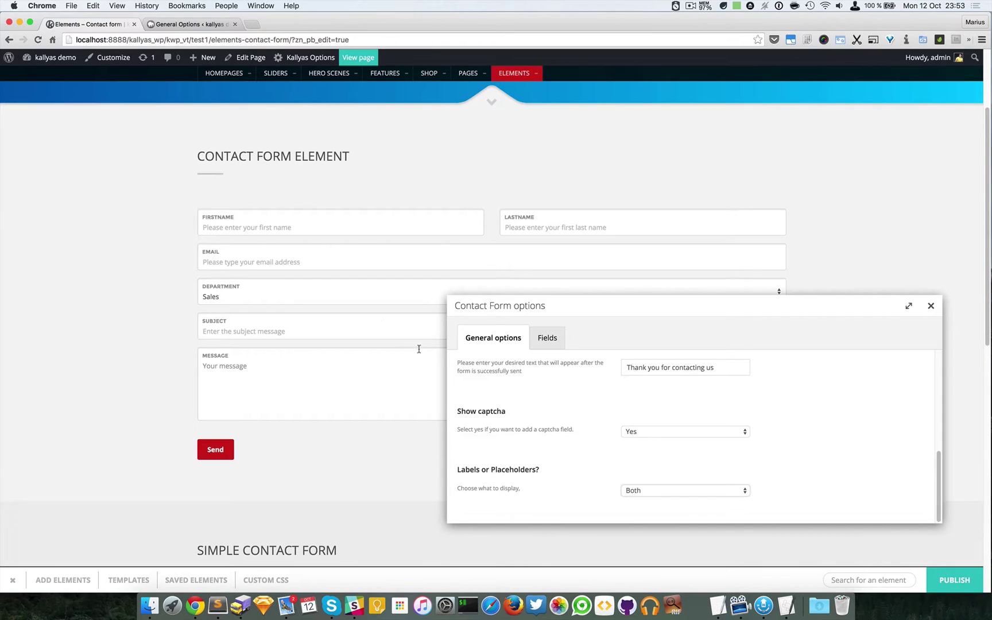
left_click(228, 218)
Step: Show the form's field list and open the Firstname field's settings
left_click(544, 343)
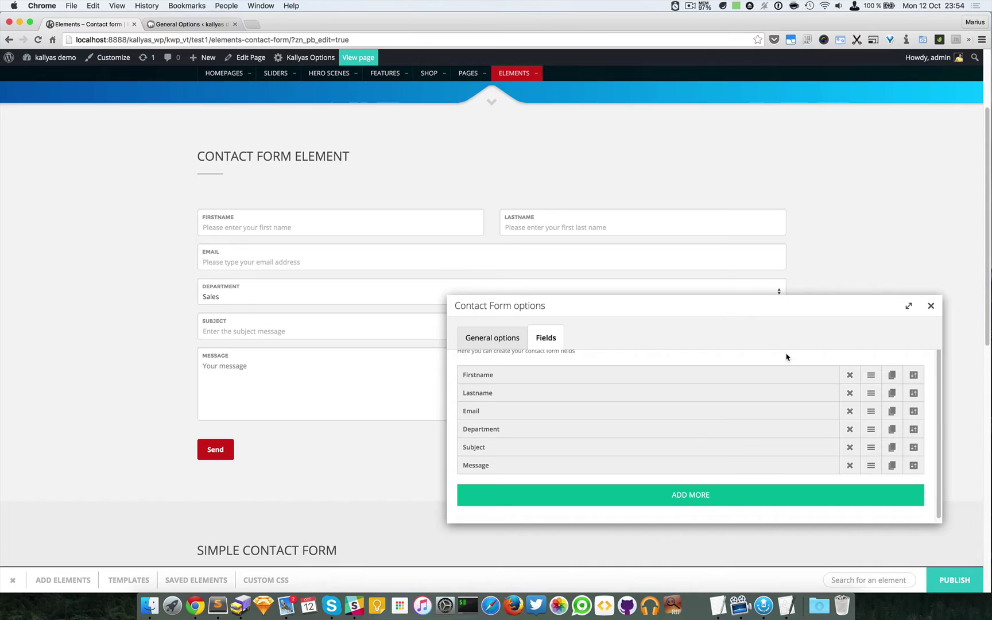
left_click_drag(572, 310, 579, 289)
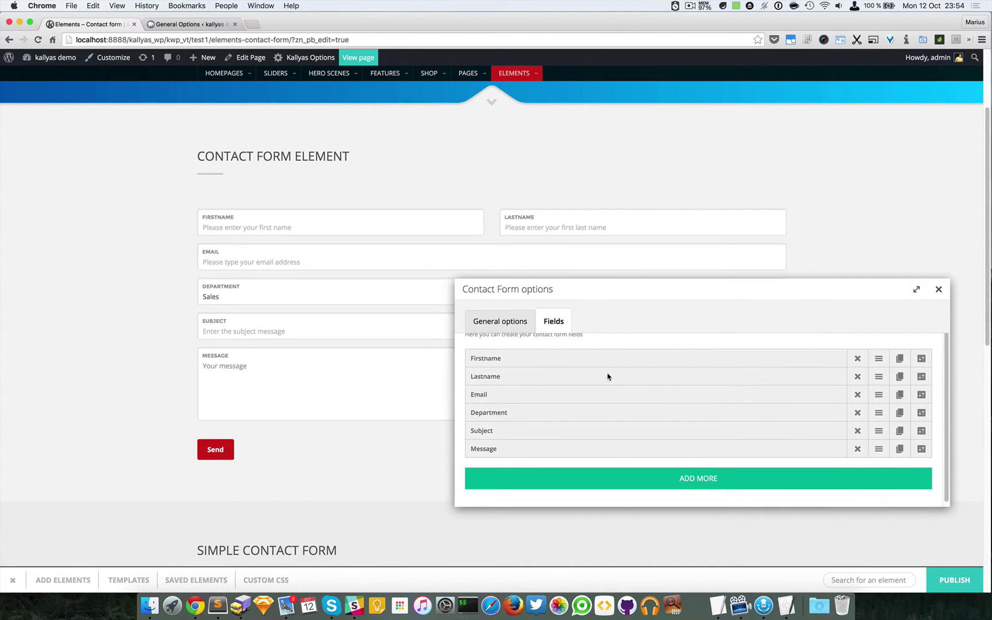
left_click(921, 362)
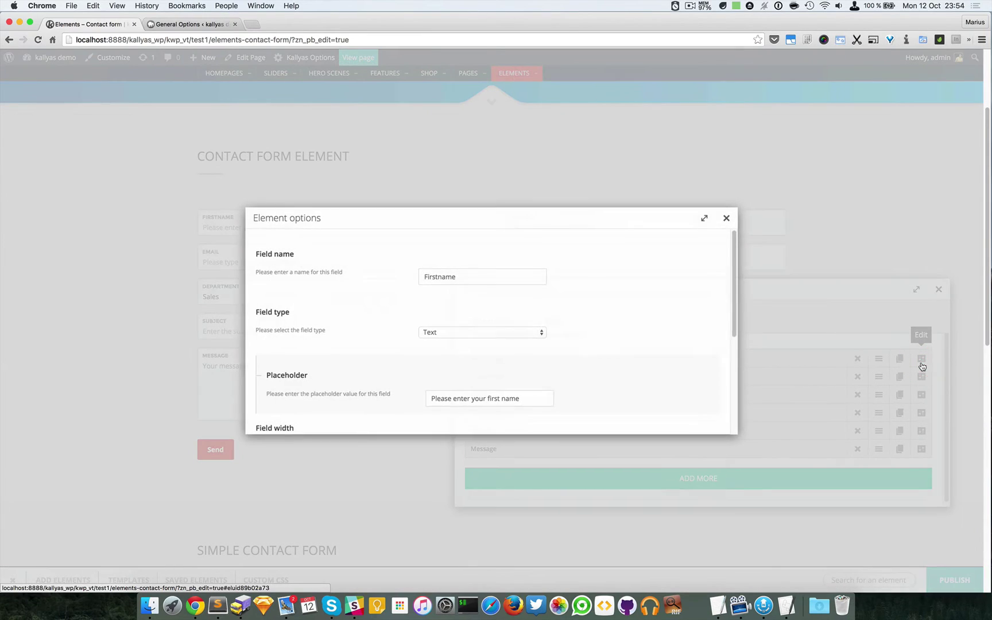
left_click_drag(505, 224, 653, 180)
left_click(653, 180)
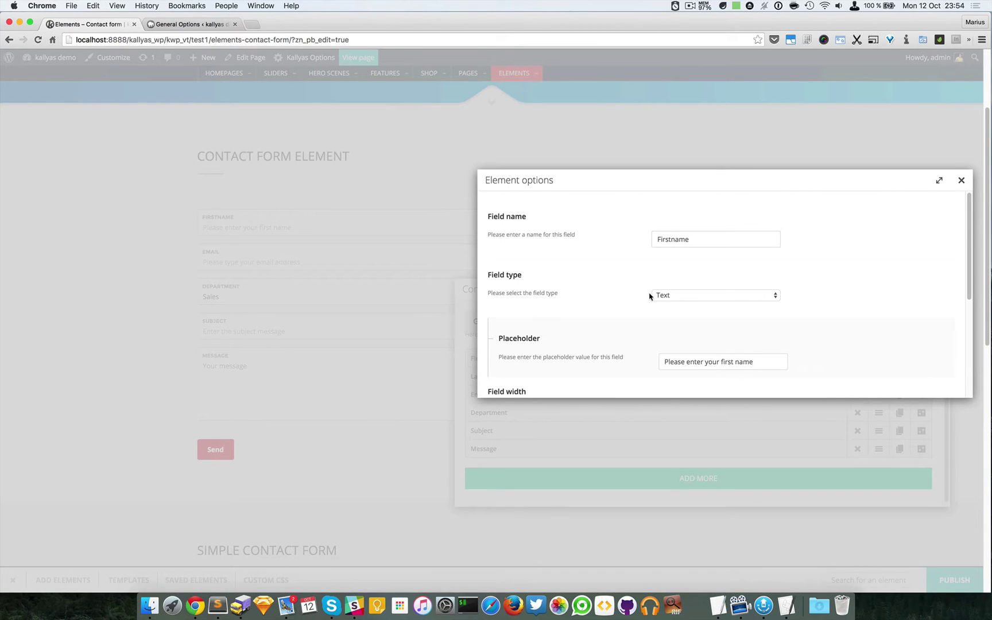
Step: Confirm Firstname's field type Text, its placeholder and Half width
left_click(677, 295)
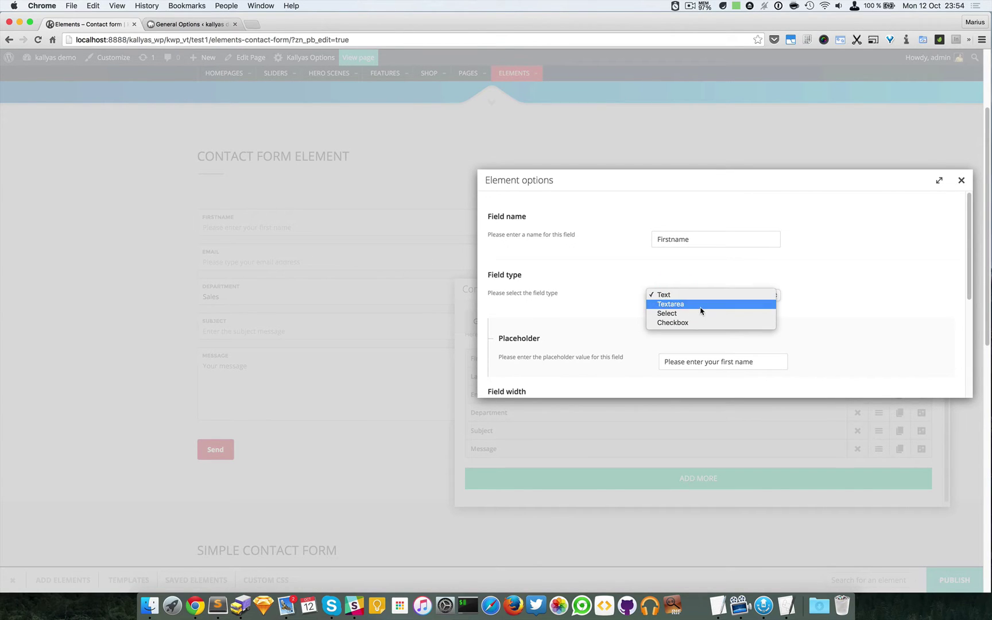
left_click(594, 338)
scroll(632, 342, "down", 3)
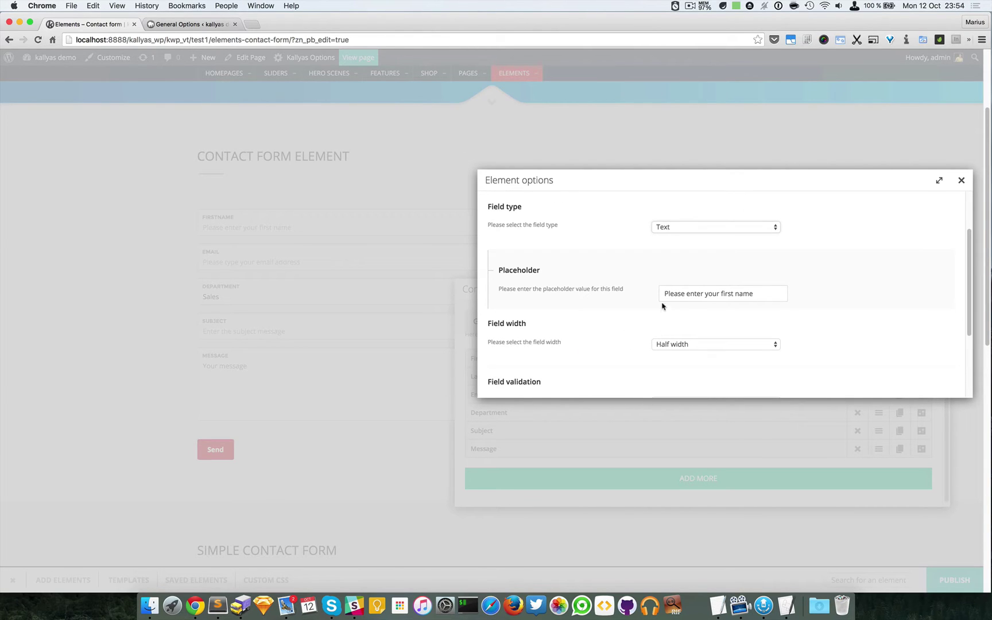
left_click(700, 294)
scroll(612, 326, "down", 2)
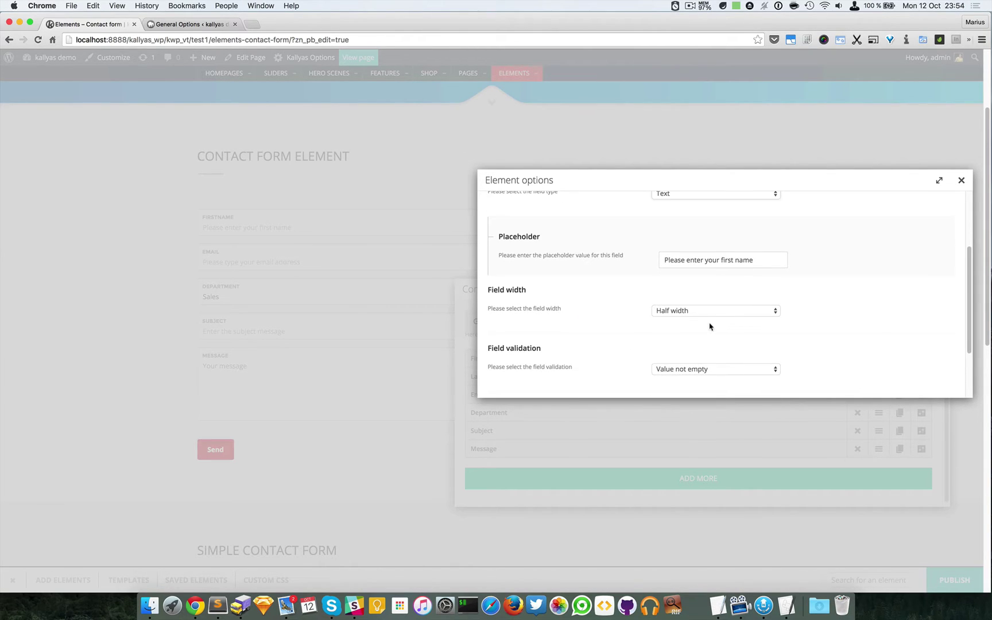
left_click(710, 316)
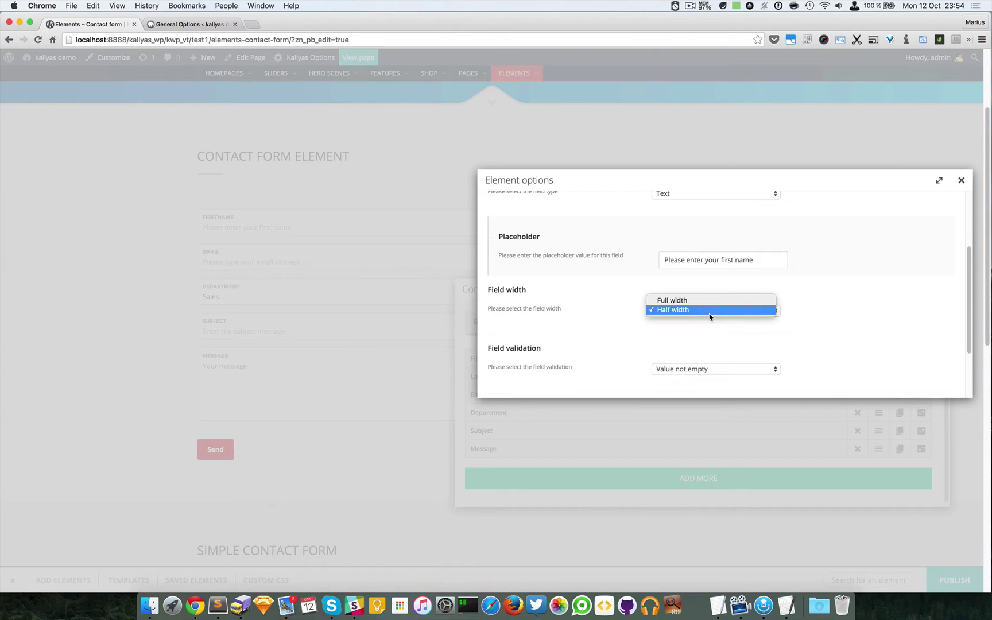
left_click(562, 316)
left_click_drag(560, 181, 560, 350)
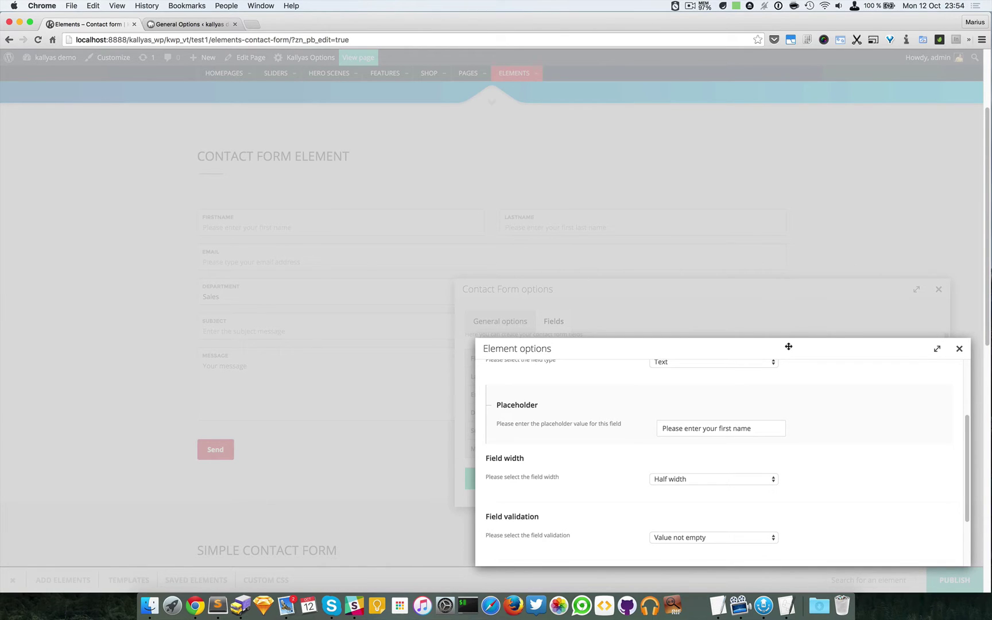
left_click_drag(788, 348, 787, 270)
scroll(820, 400, "down", 3)
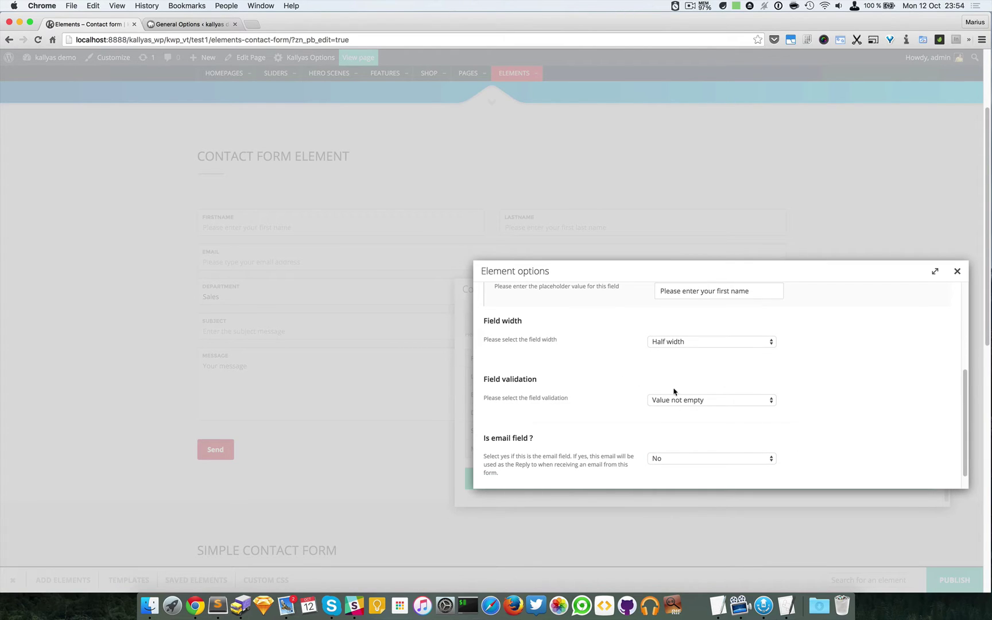
left_click(702, 401)
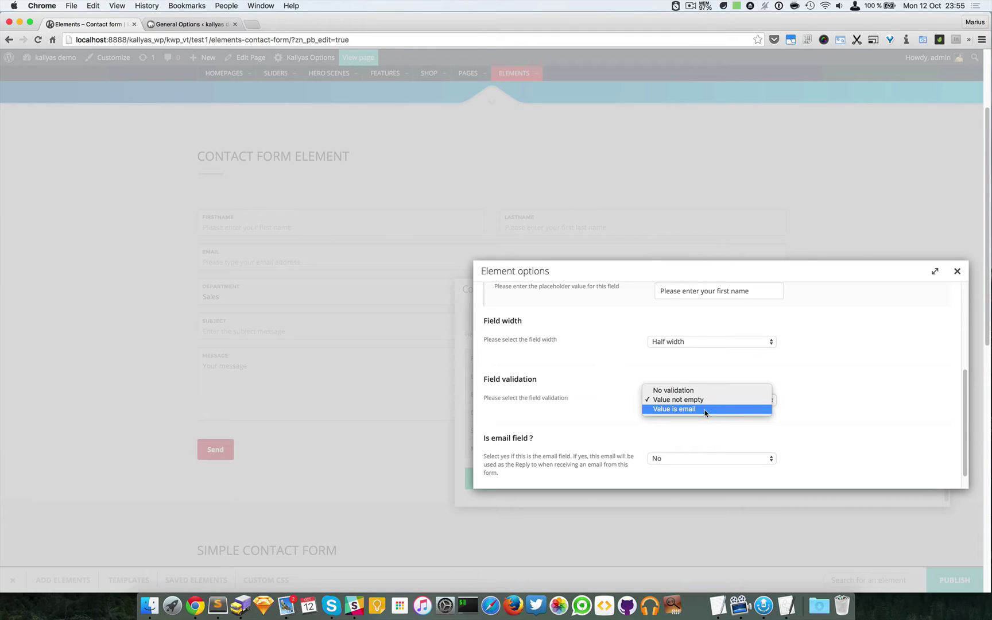
left_click(819, 370)
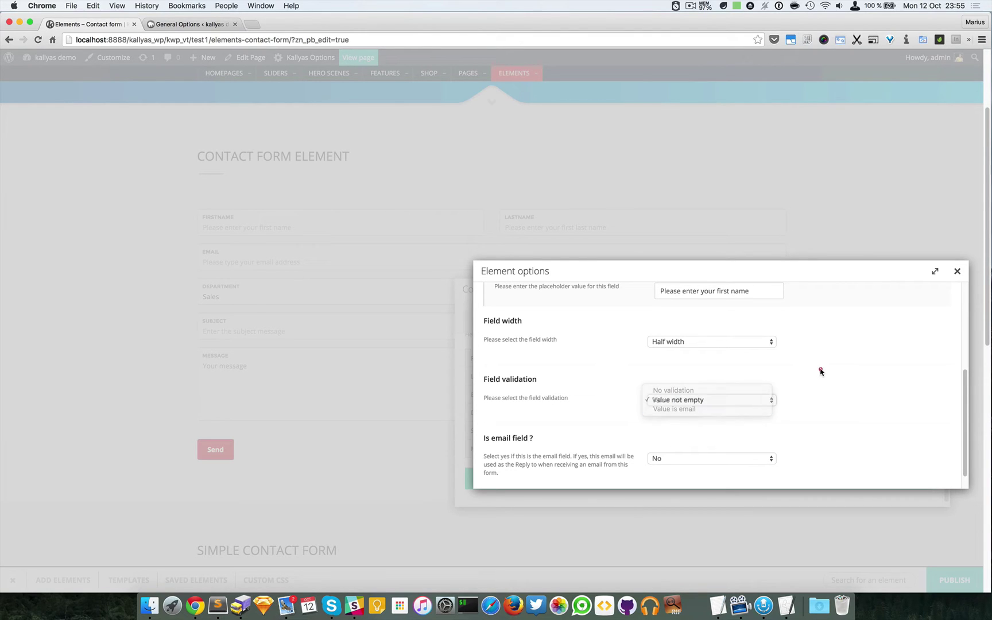
scroll(821, 373, "down", 1)
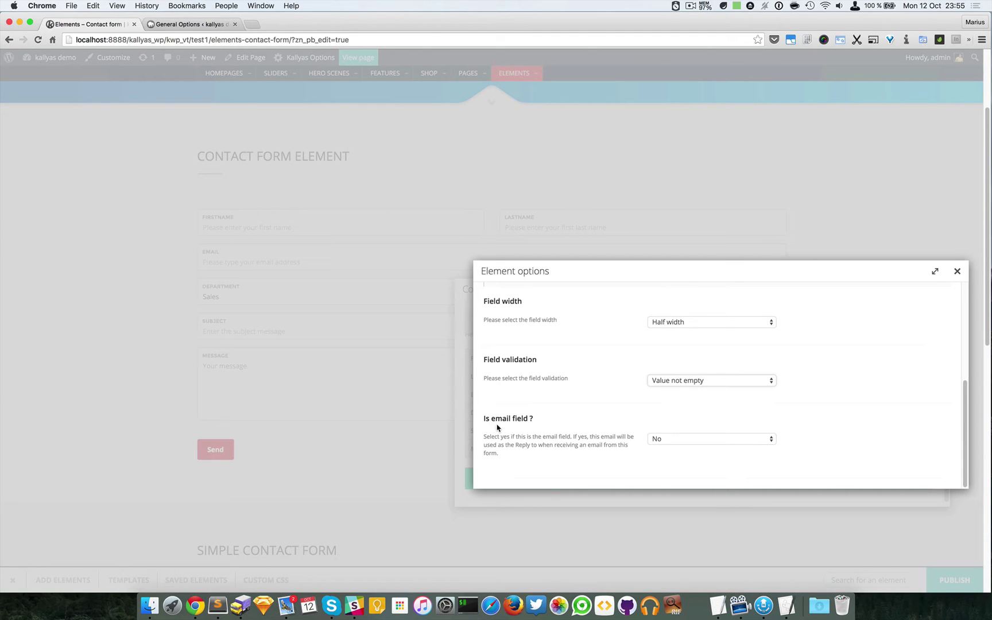
left_click(666, 439)
left_click(594, 427)
scroll(899, 348, "up", 5)
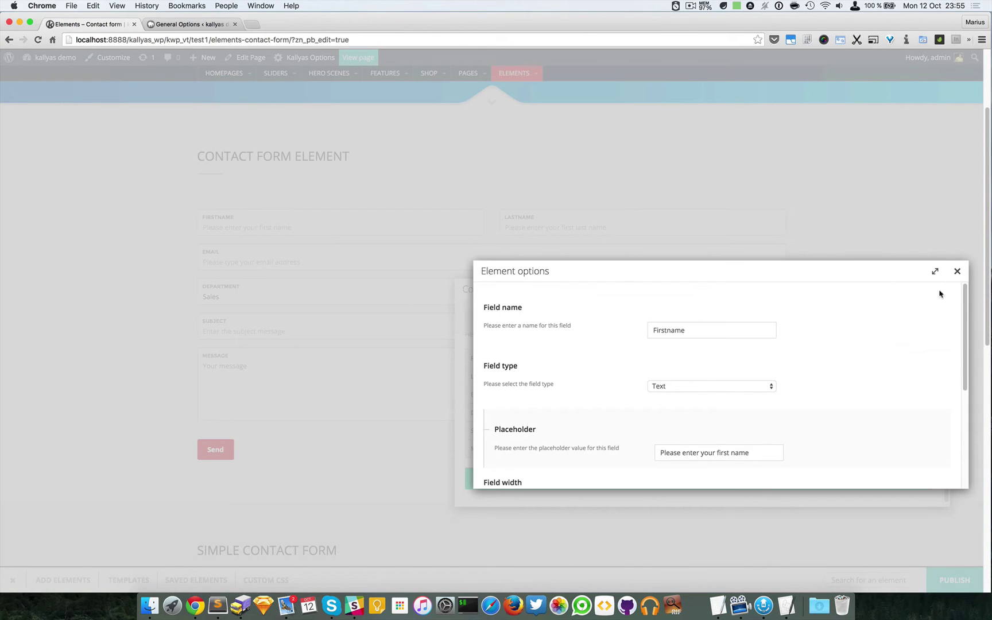
left_click(957, 273)
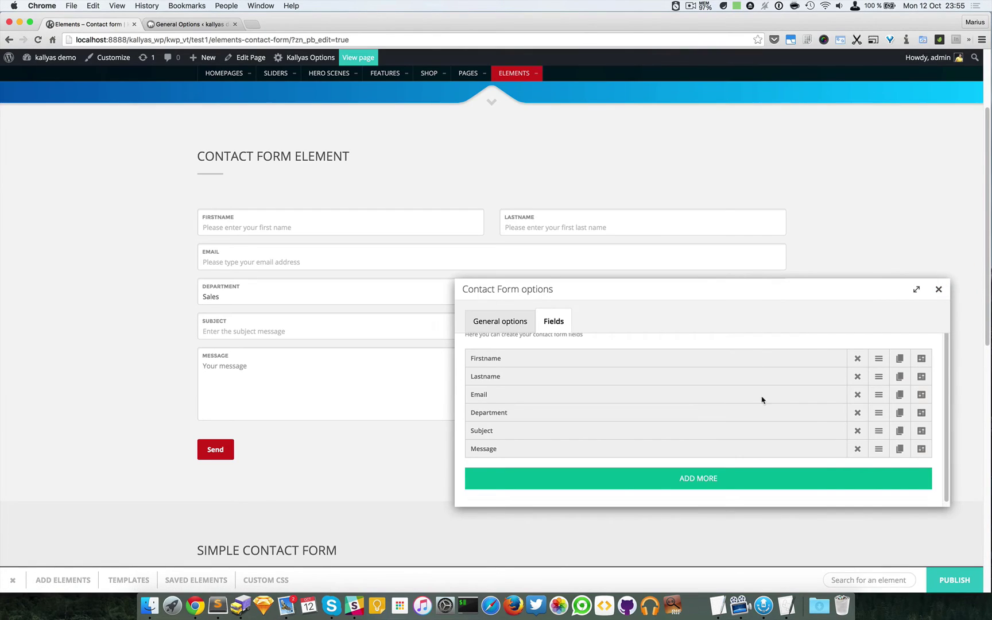
left_click_drag(710, 289, 673, 340)
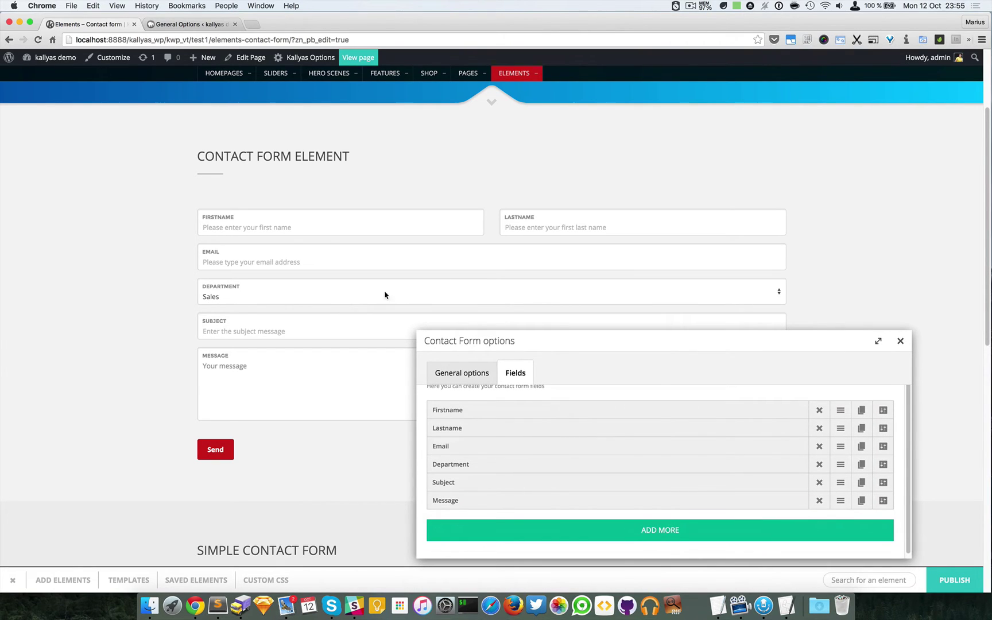
left_click(882, 464)
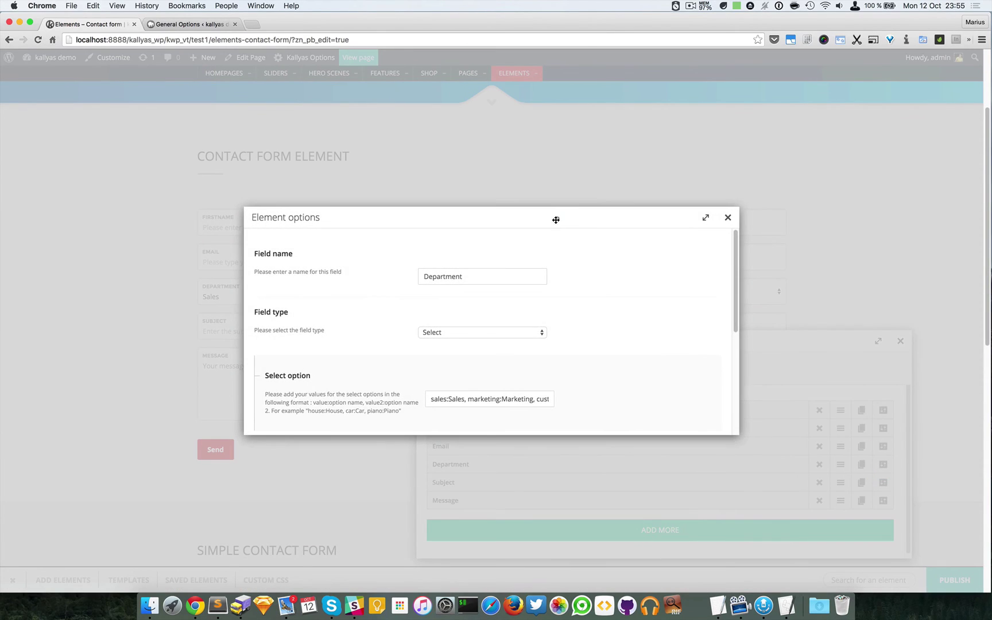
left_click_drag(555, 220, 760, 259)
scroll(715, 454, "down", 2)
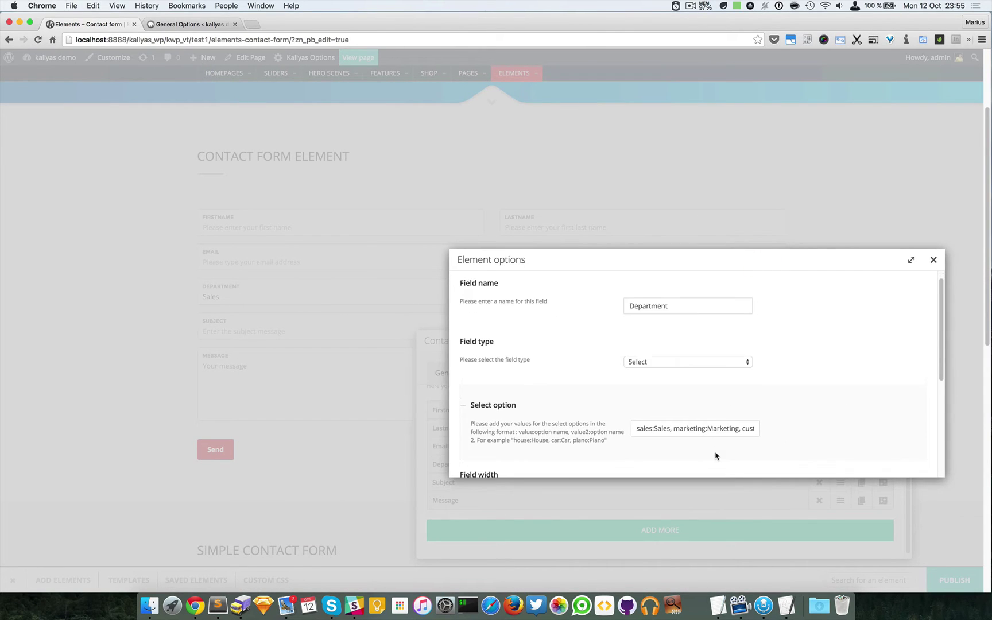
left_click_drag(705, 421, 566, 417)
left_click(566, 417)
left_click_drag(682, 421, 782, 424)
left_click(717, 421)
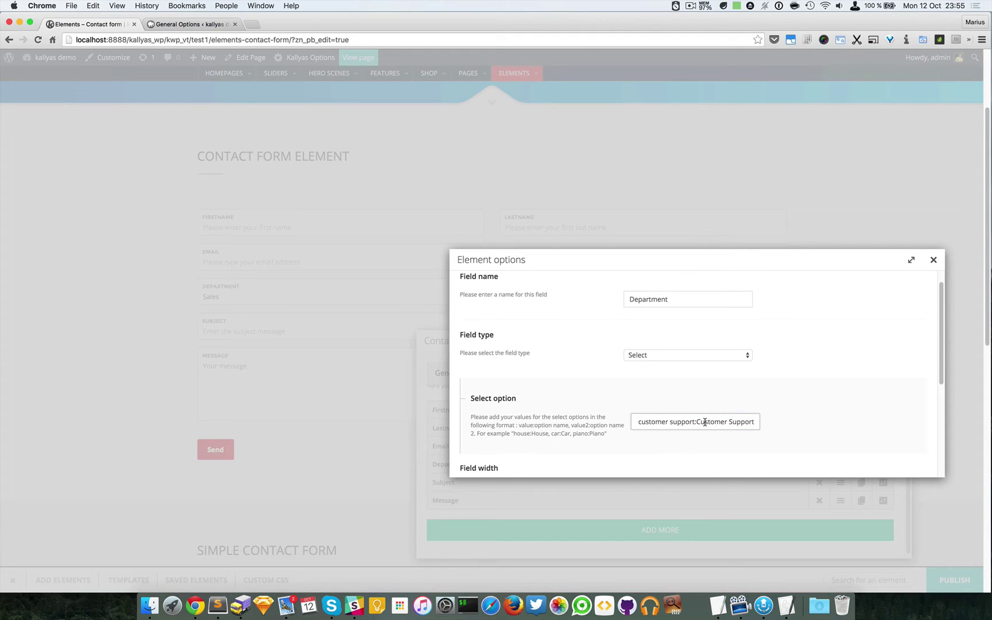
left_click_drag(705, 422, 576, 420)
left_click(687, 424)
left_click_drag(686, 422, 610, 419)
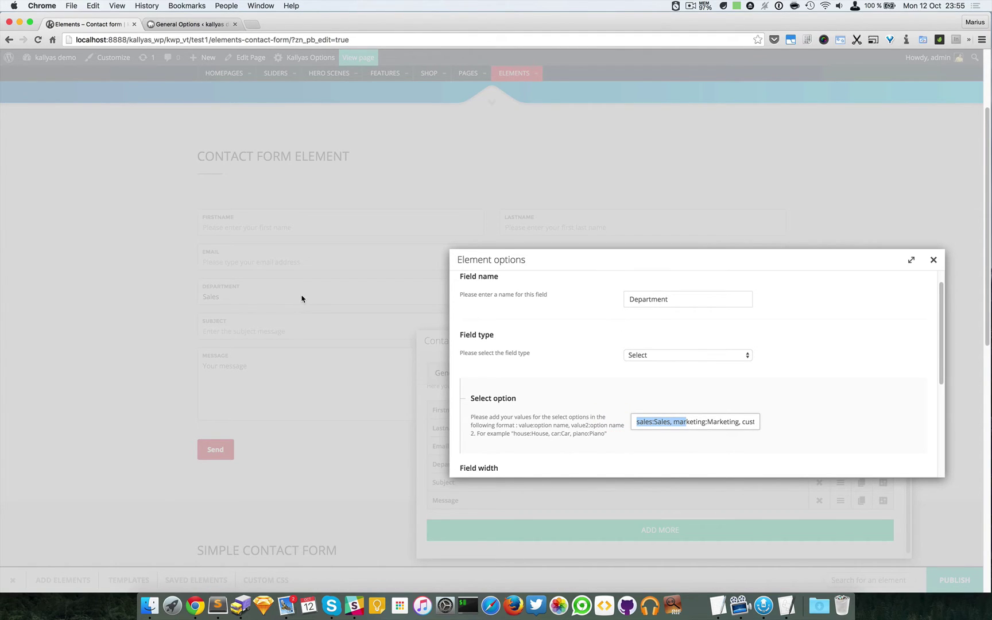
left_click(637, 423)
double_click(637, 422)
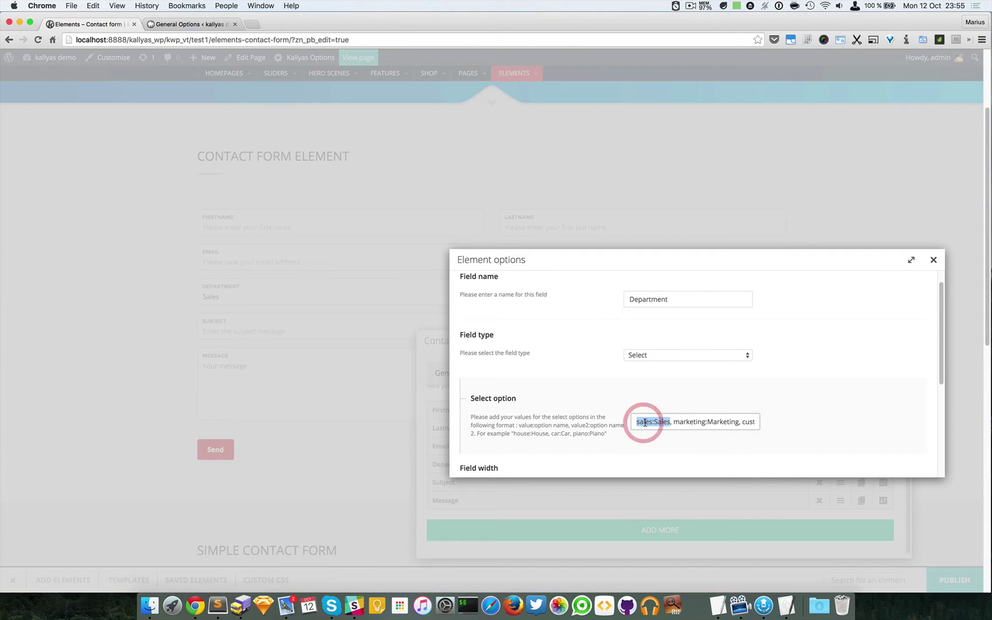
left_click(646, 423)
left_click(655, 423)
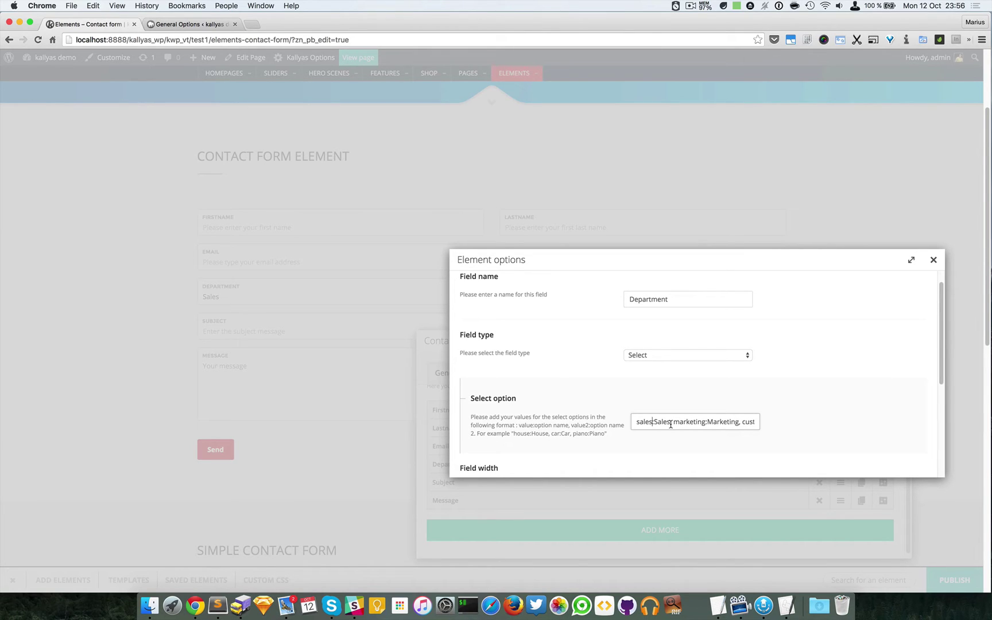
left_click(673, 424)
left_click(639, 423)
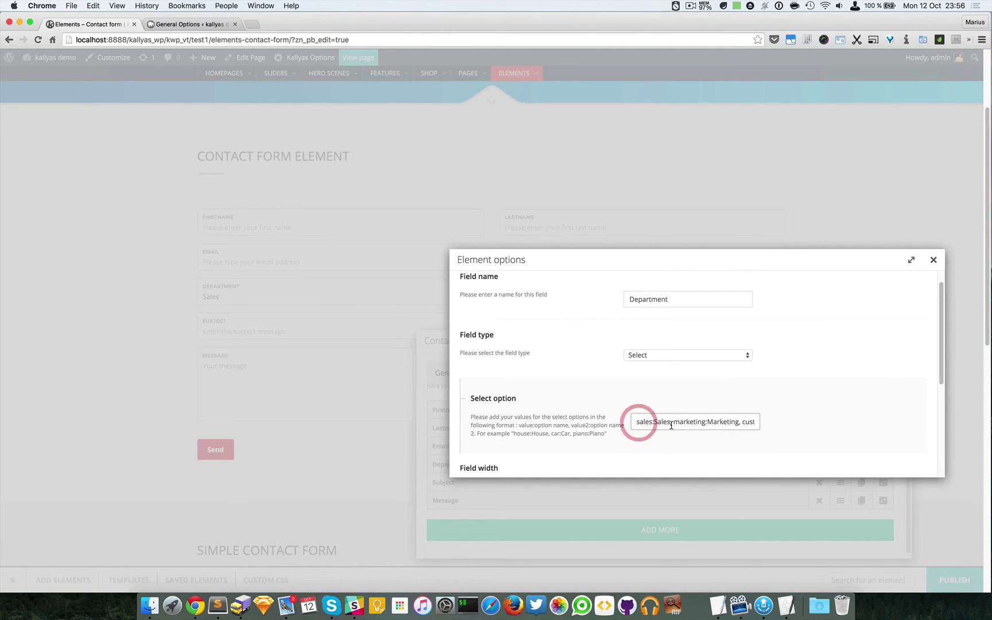
double_click(656, 423)
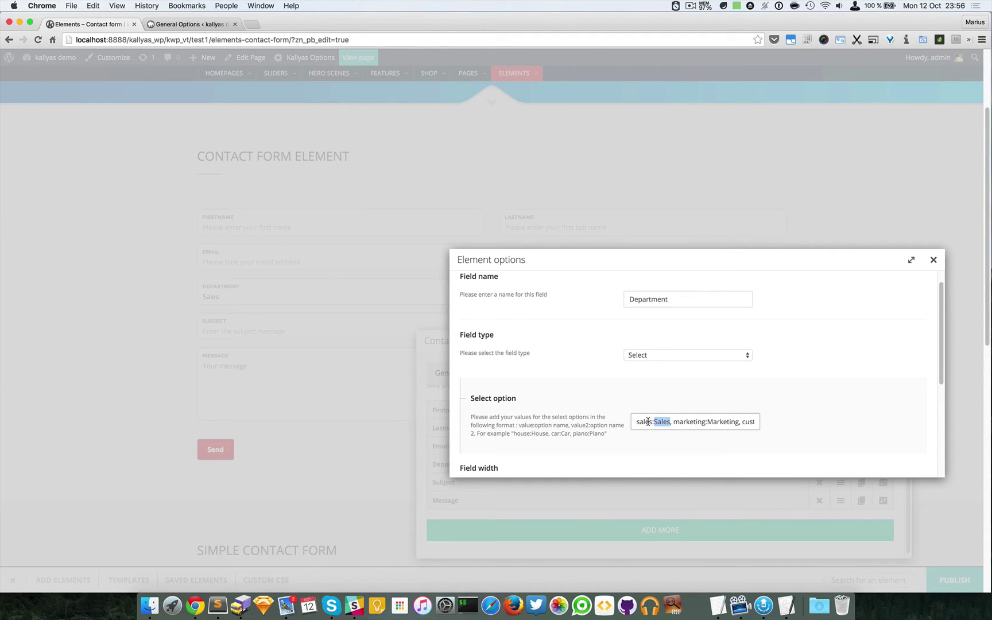
left_click(653, 422)
left_click_drag(649, 422, 783, 424)
left_click(726, 423)
scroll(726, 422, "down", 6)
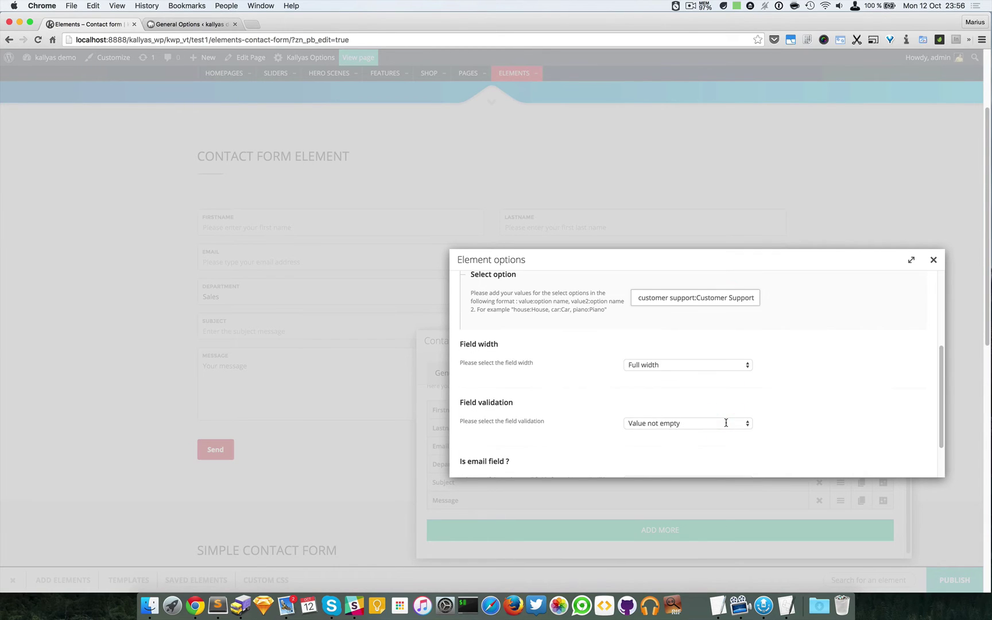
scroll(726, 436, "up", 5)
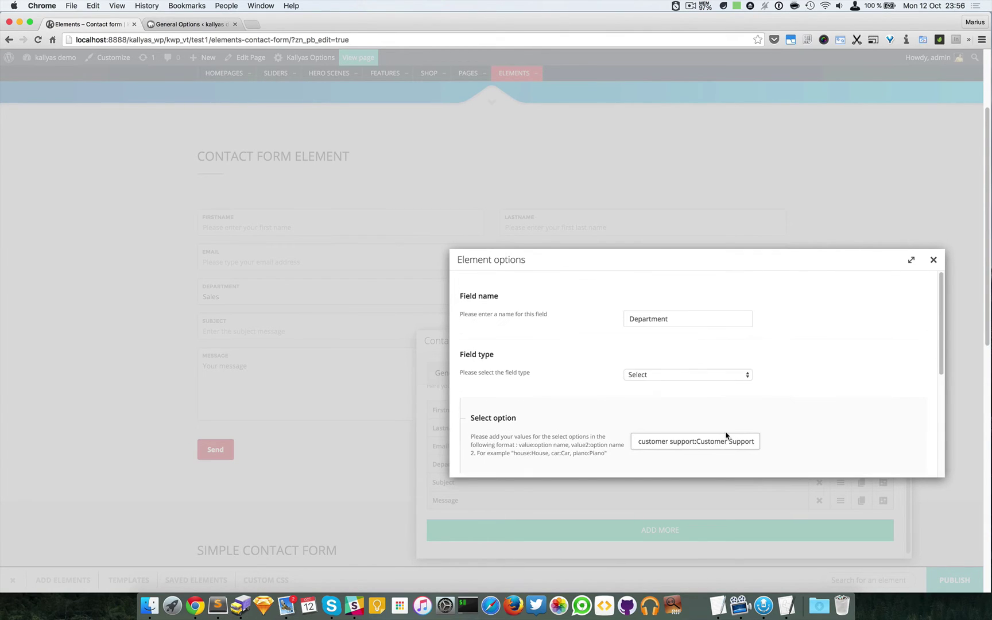
left_click(933, 259)
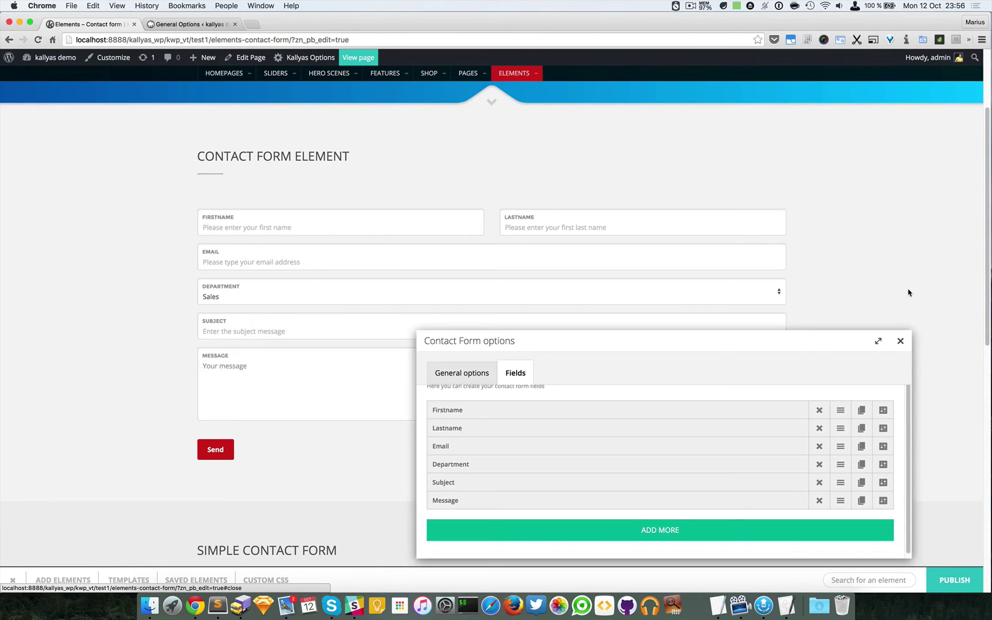
Step: Close the form options, drag a new Section below the form via a 'sec' search, then search 'contact'
left_click(446, 379)
left_click(900, 341)
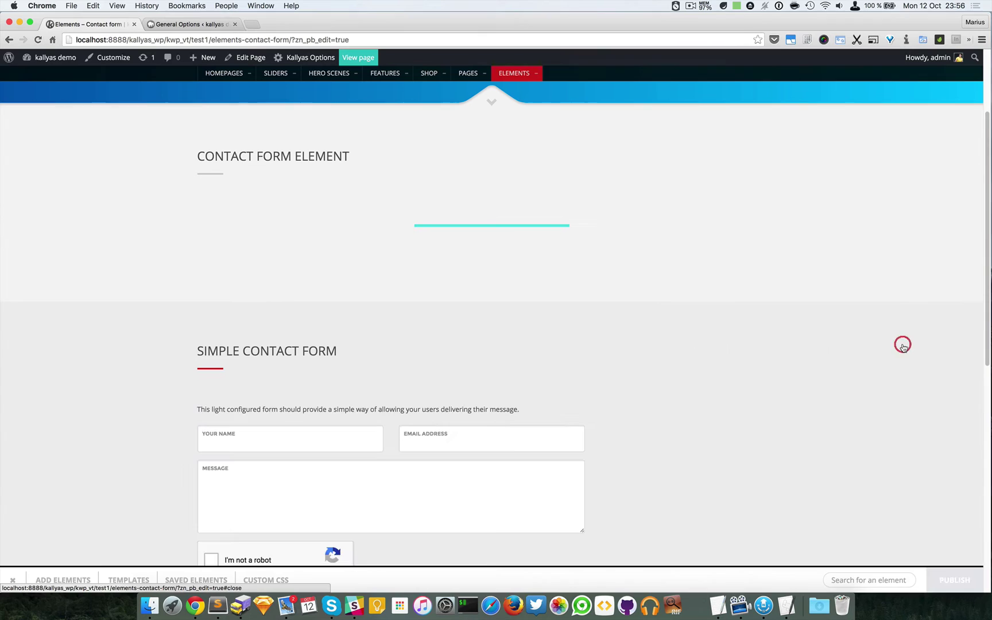
scroll(853, 339, "down", 3)
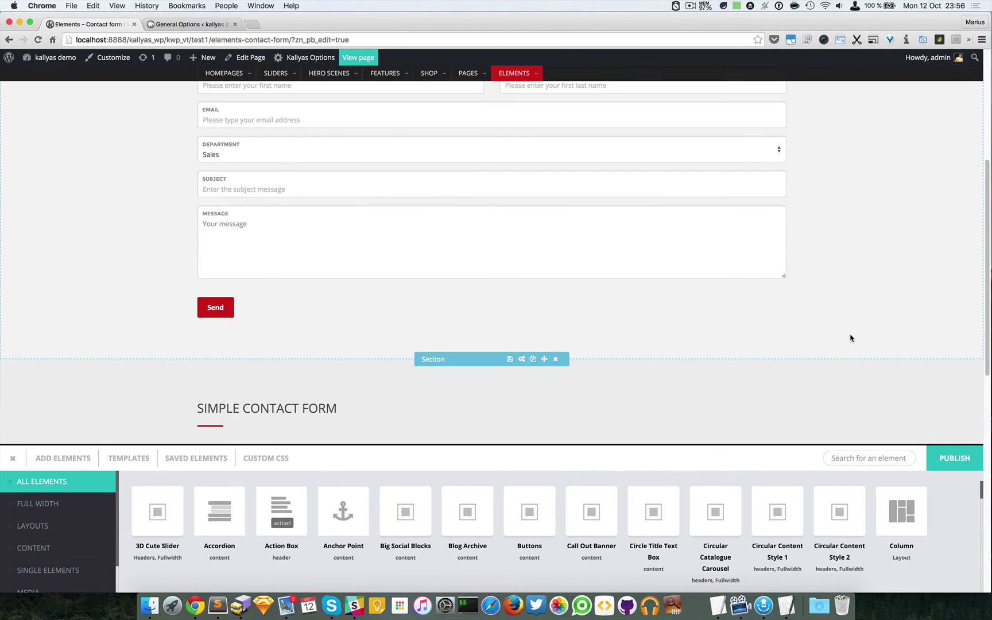
left_click(857, 458)
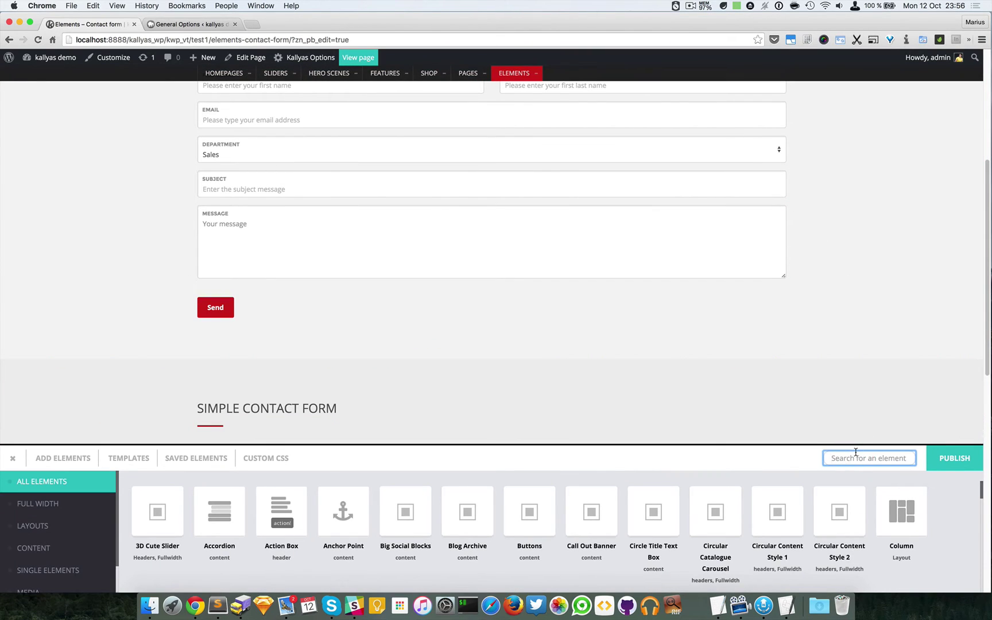
type("sec")
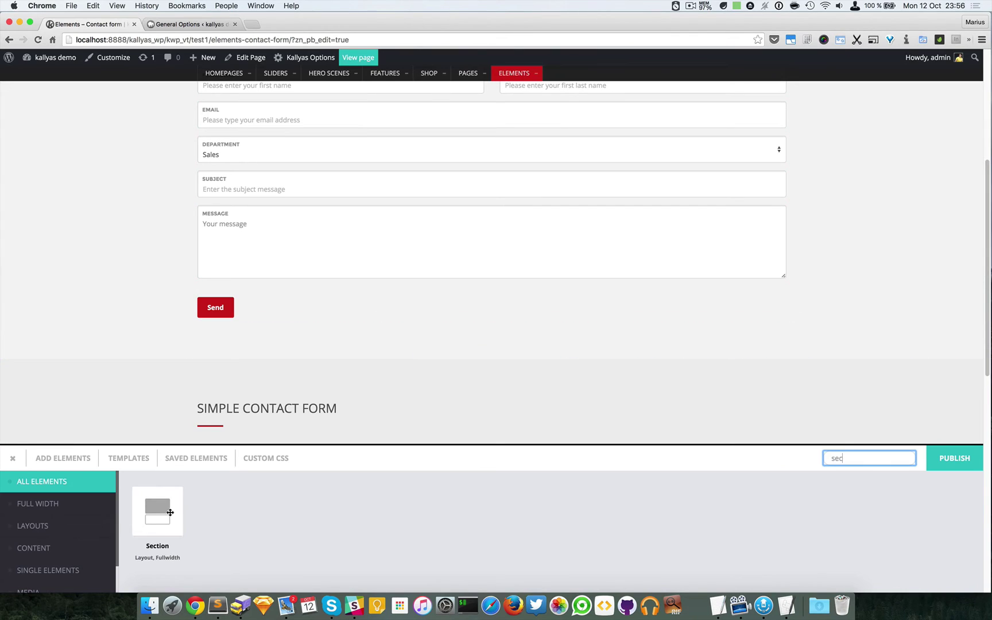
left_click_drag(166, 508, 420, 363)
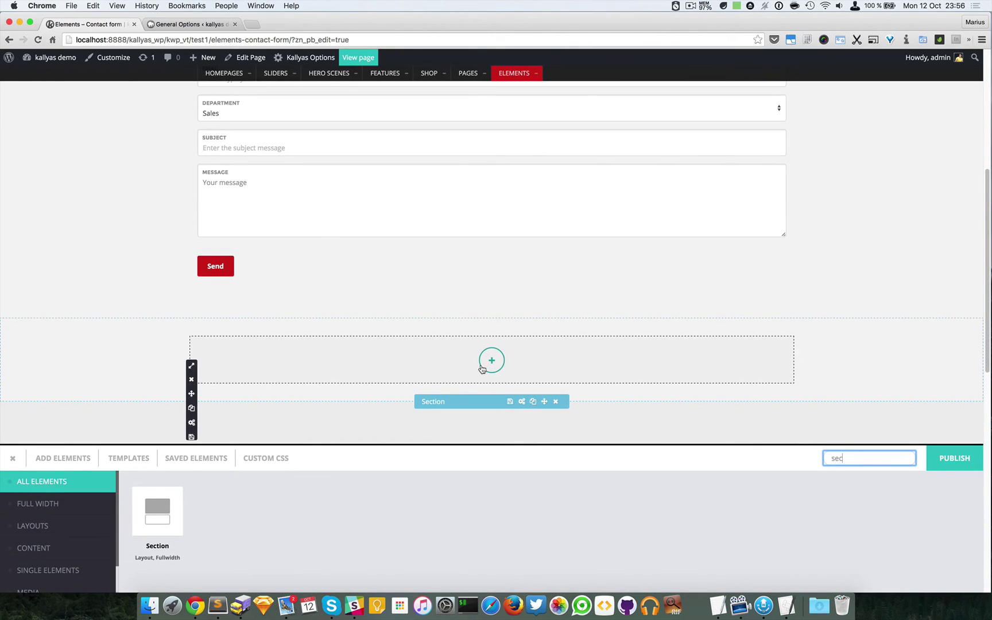
double_click(849, 459)
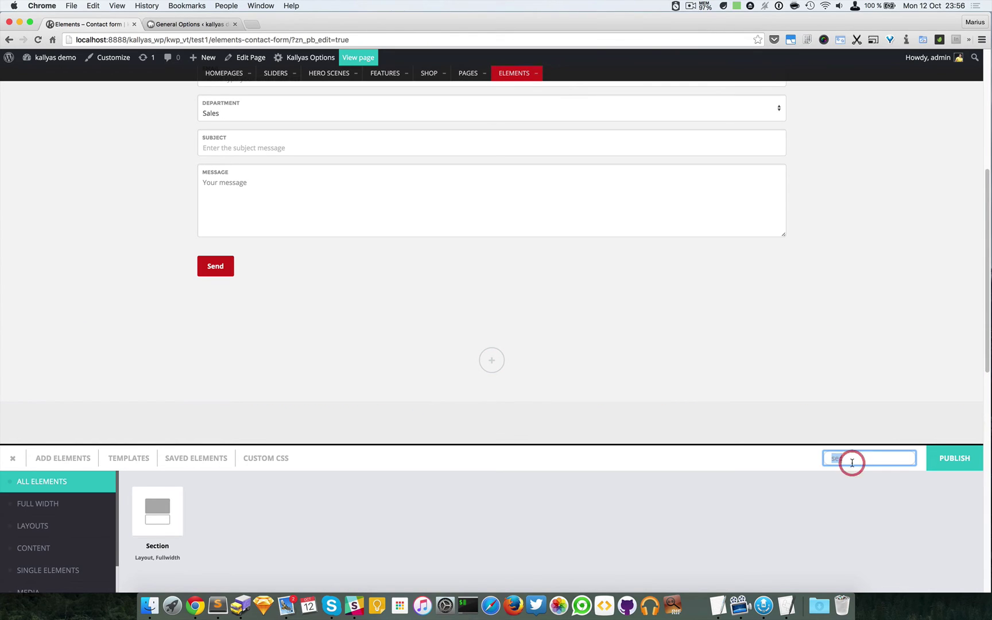
type("cont")
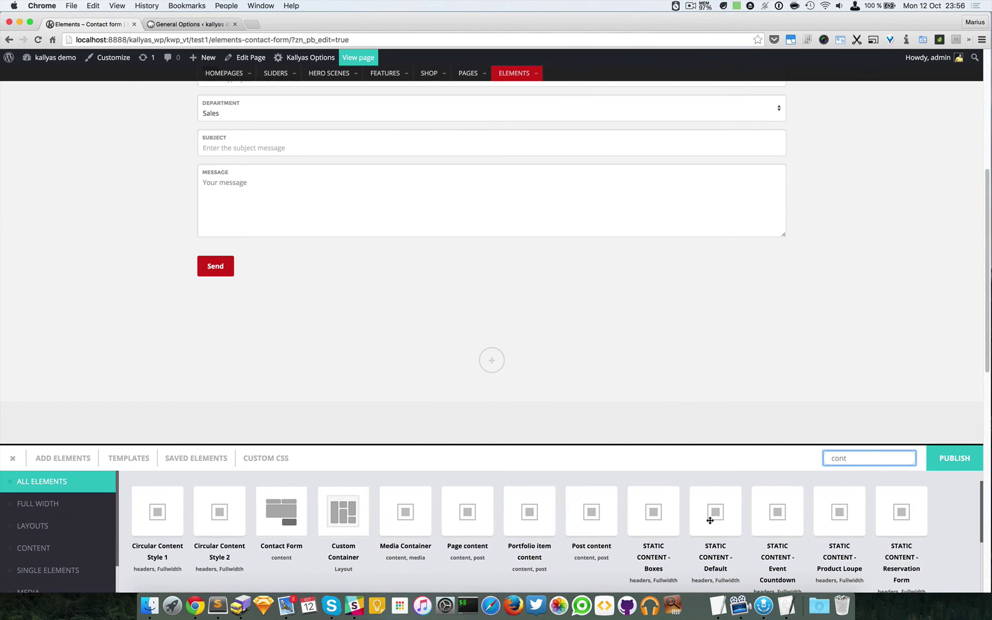
type("act")
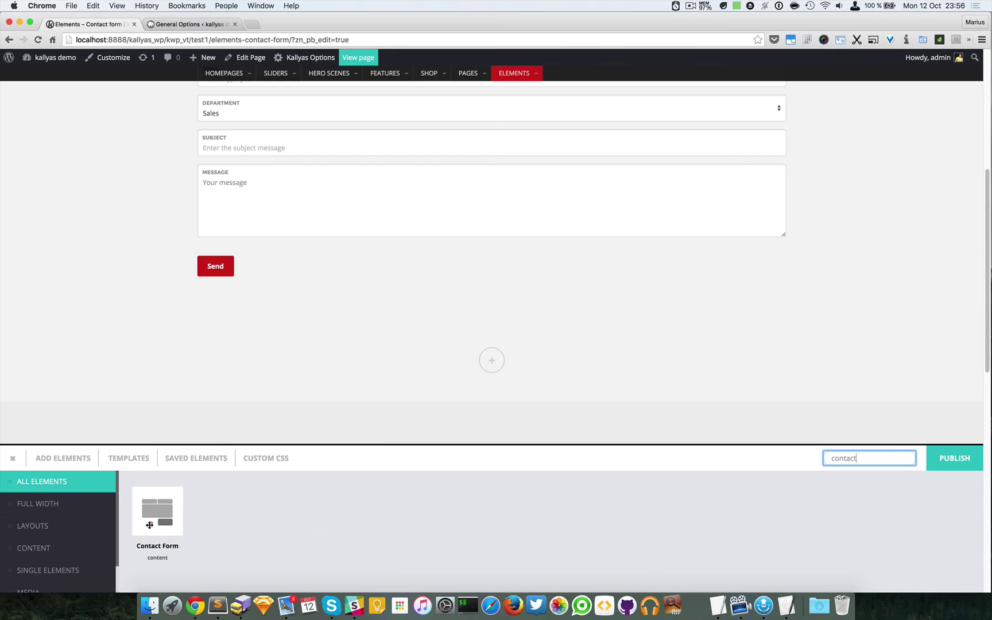
left_click_drag(148, 523, 479, 364)
left_click_drag(555, 361, 563, 358)
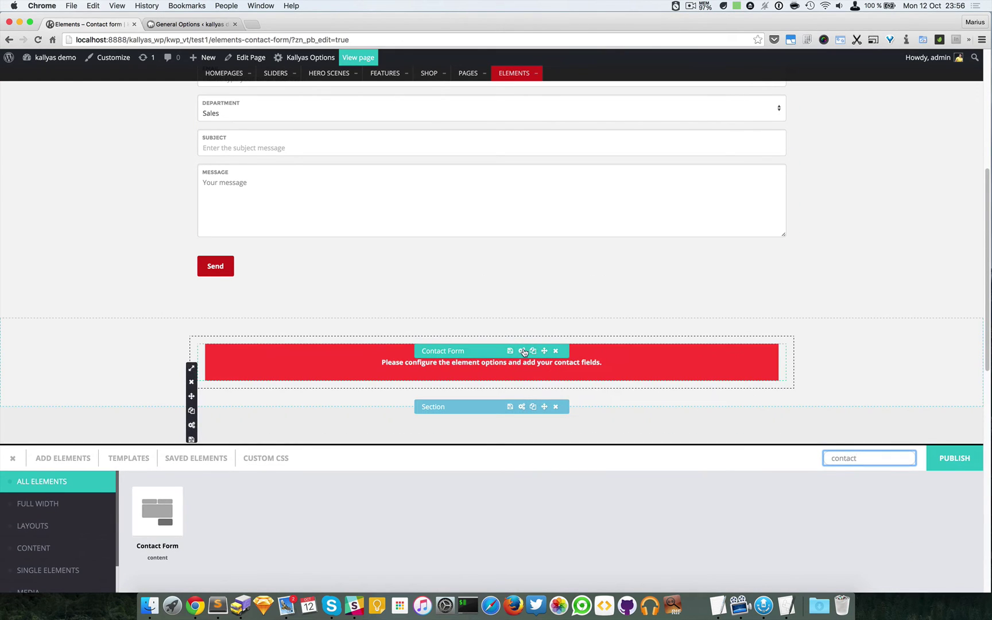
left_click(522, 350)
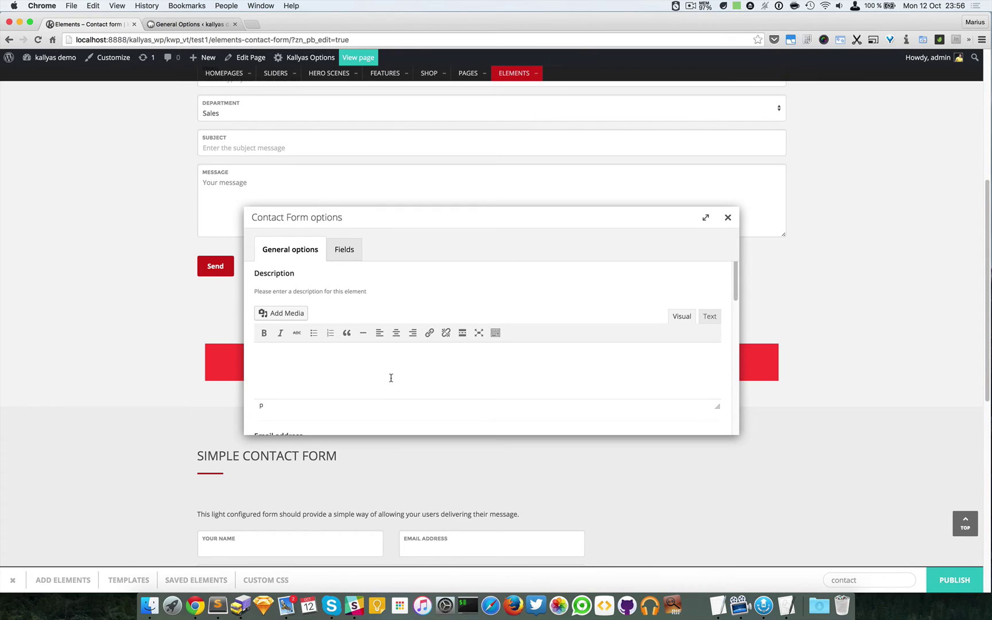
left_click(390, 376)
type("Just a description")
scroll(431, 344, "down", 5)
left_click(481, 332)
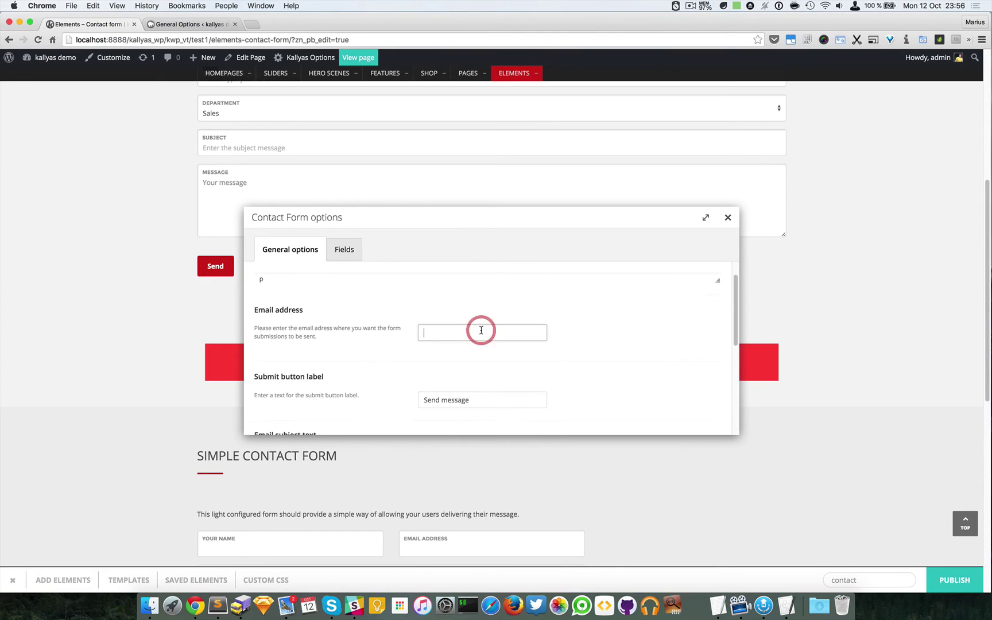
type("email@address.com")
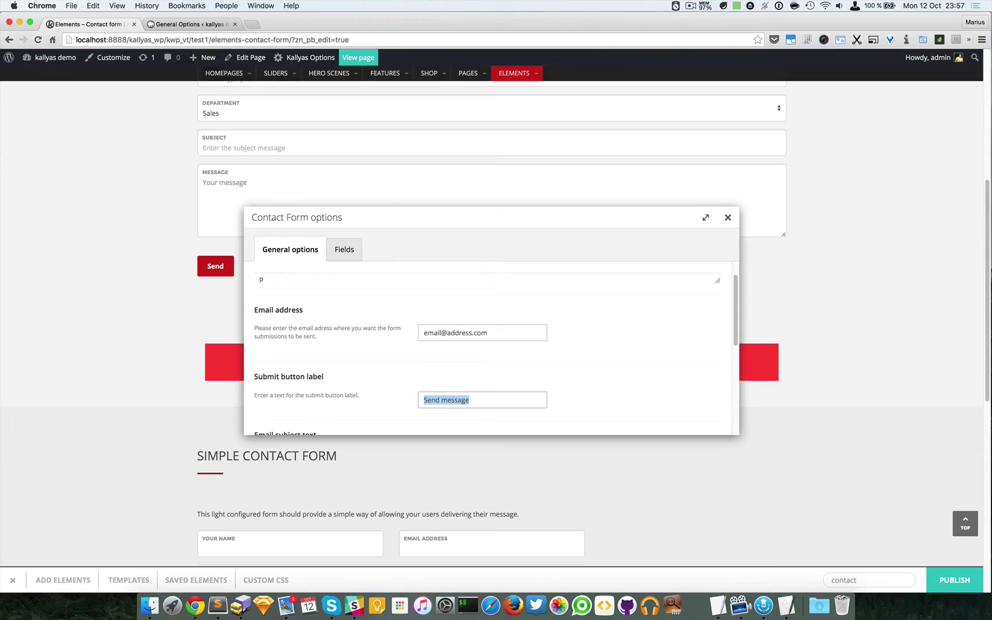
left_click(512, 327)
key("Tab")
key("Tab")
key("shift+Tab")
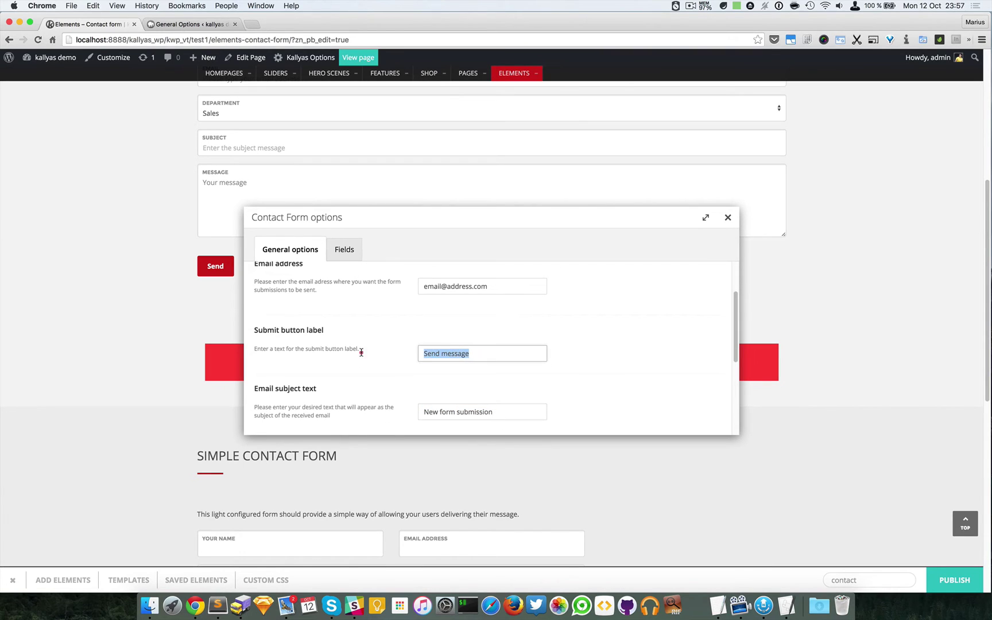
left_click(488, 355)
type("for testing")
scroll(490, 365, "down", 3)
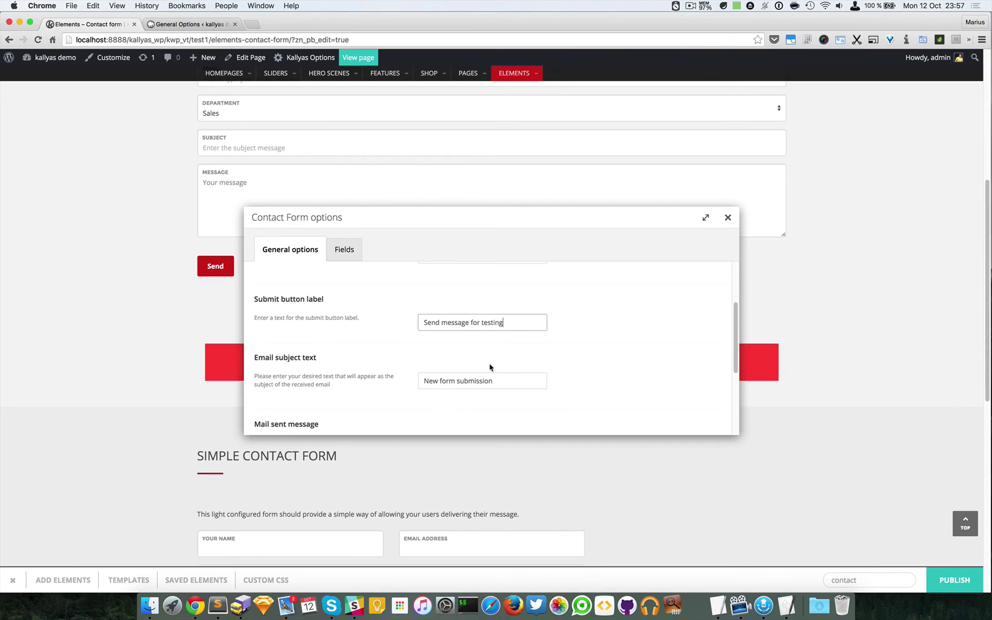
scroll(301, 349, "down", 1)
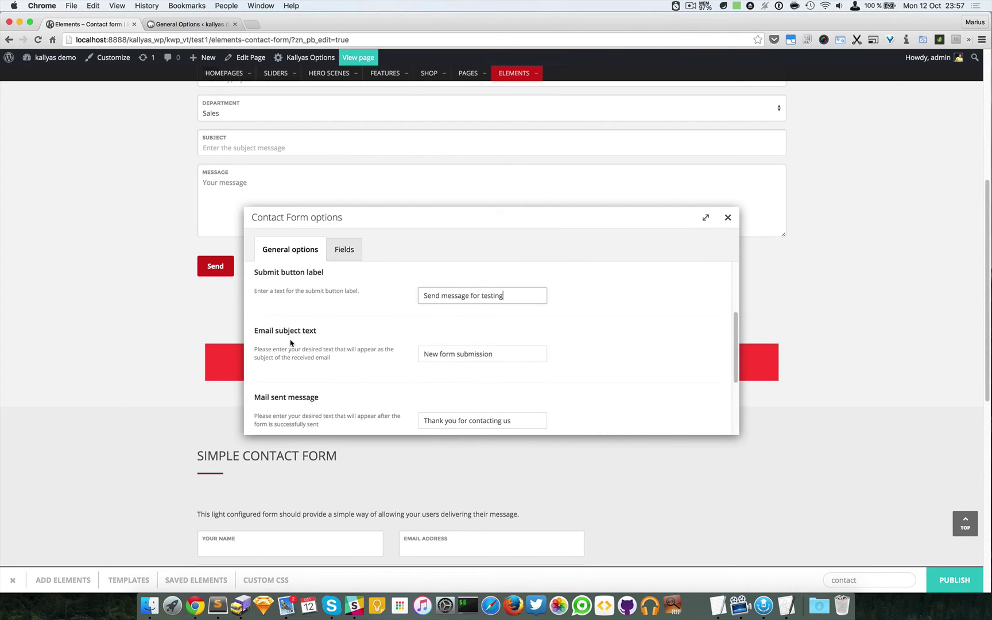
scroll(407, 344, "down", 2)
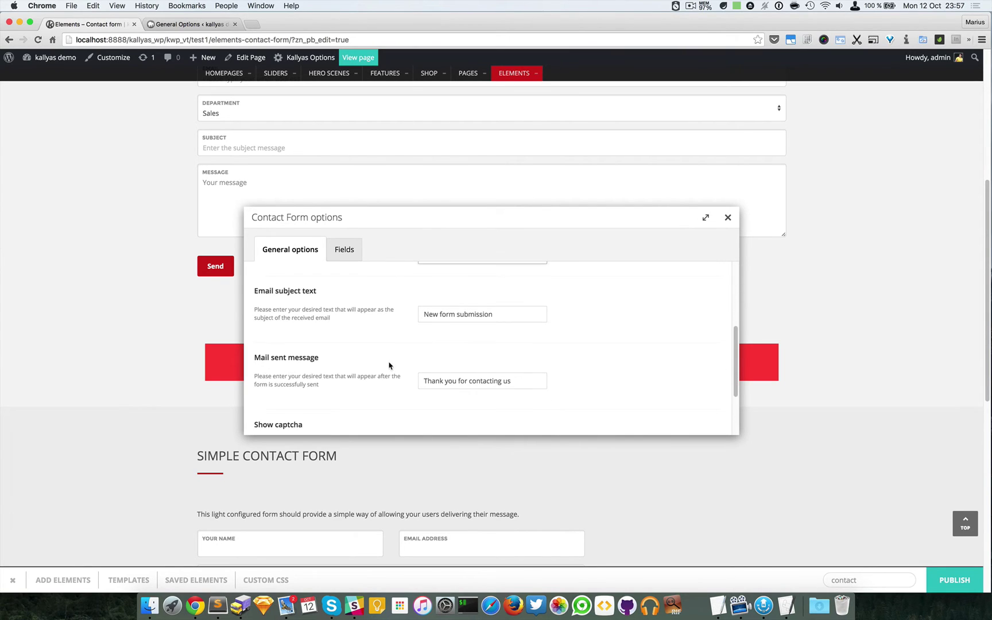
scroll(505, 375, "down", 3)
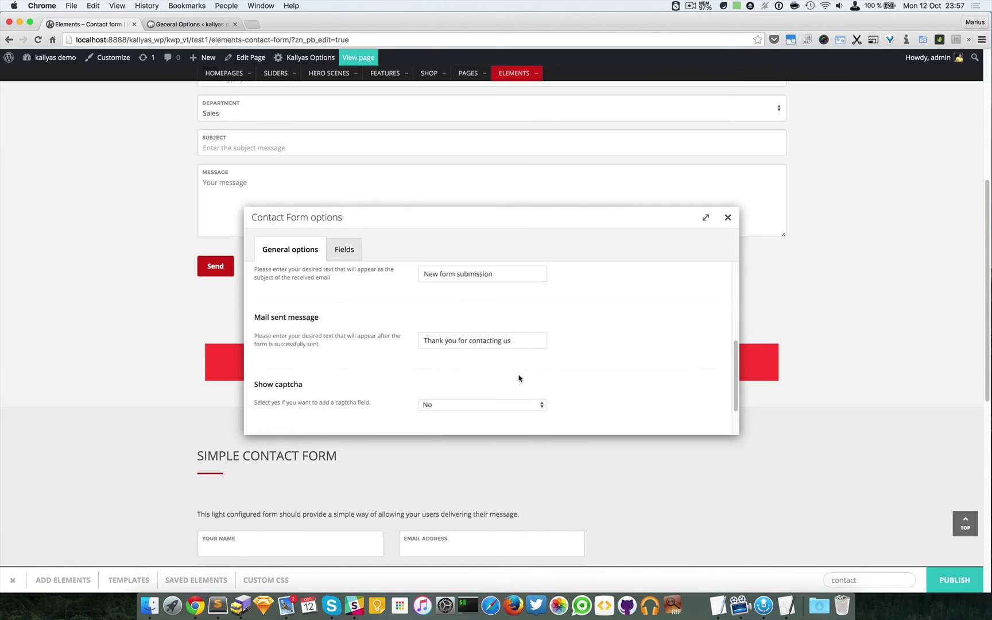
scroll(518, 378, "down", 3)
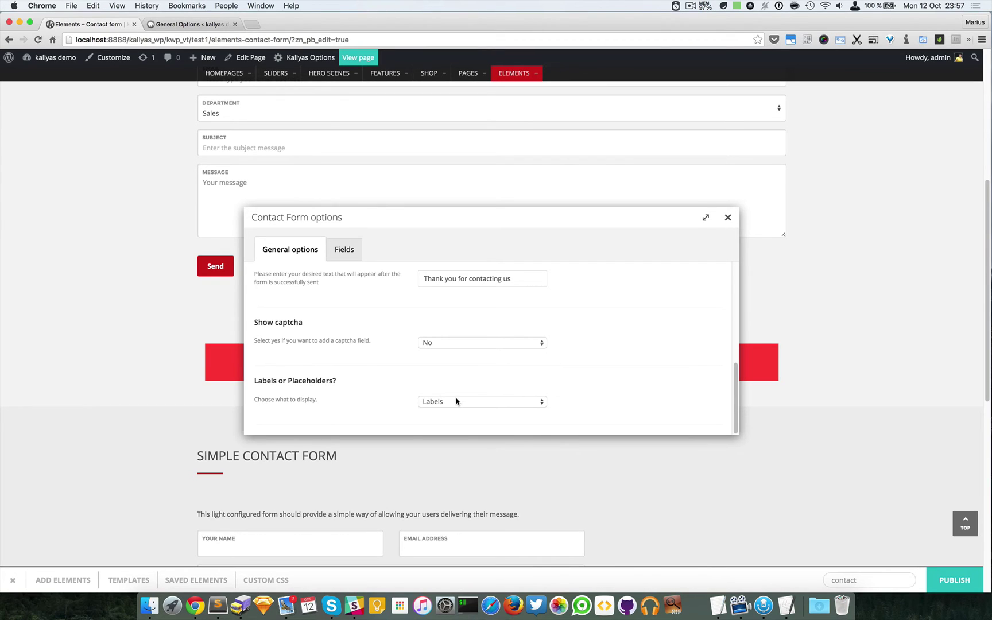
Step: Add a new field to the form, naming it 'Example field' with type Text
left_click(343, 247)
left_click(492, 346)
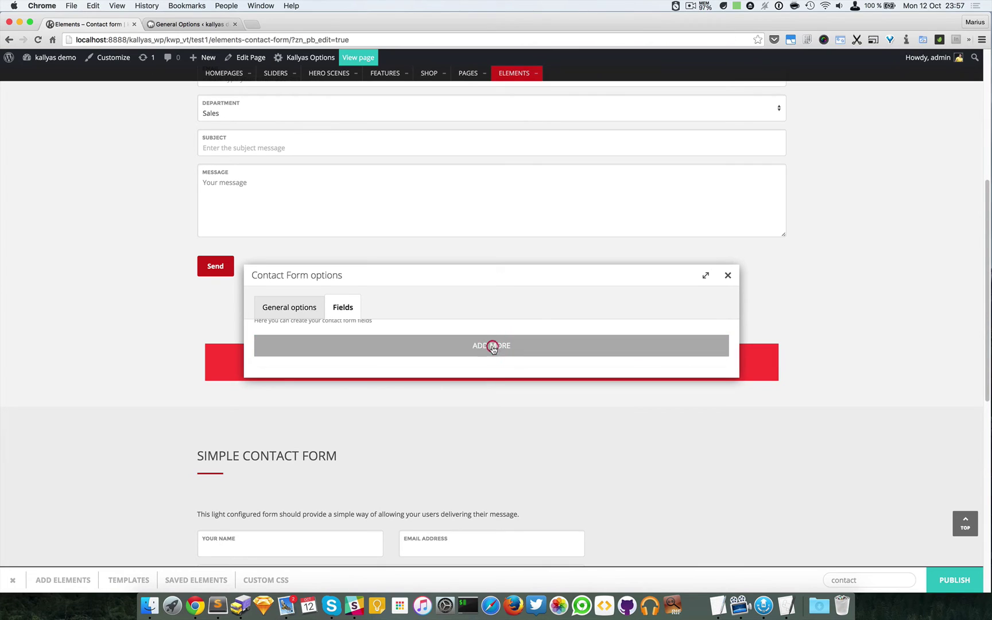
left_click(719, 329)
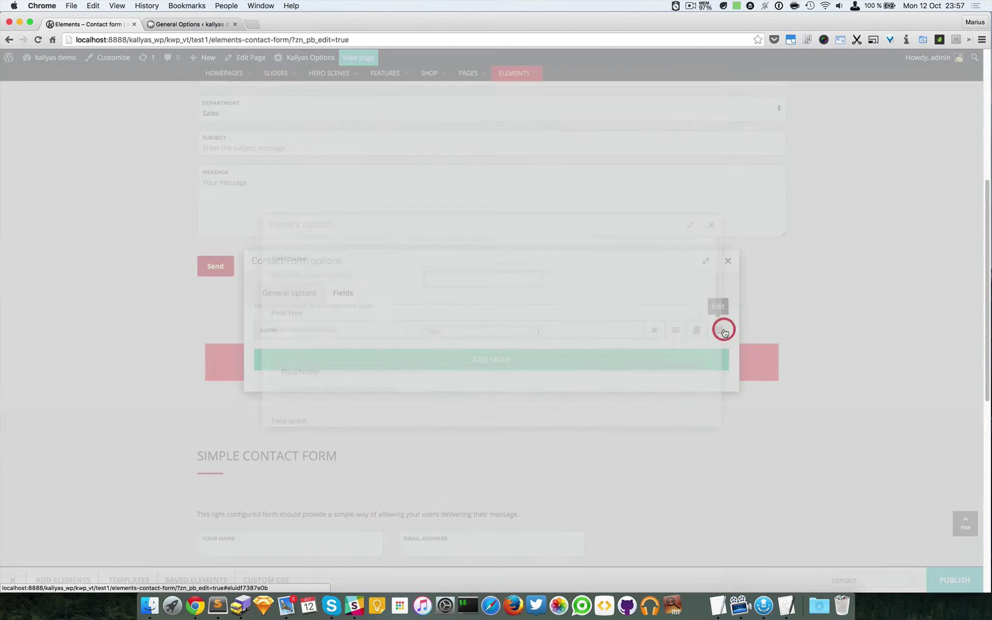
left_click(488, 275)
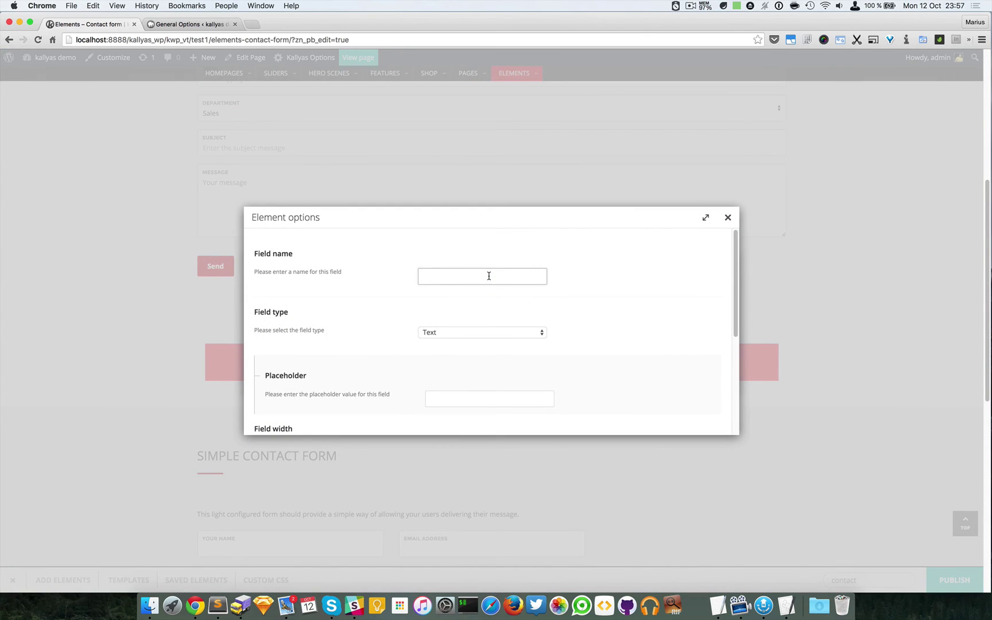
type("Example field")
scroll(472, 334, "down", 1)
left_click(479, 317)
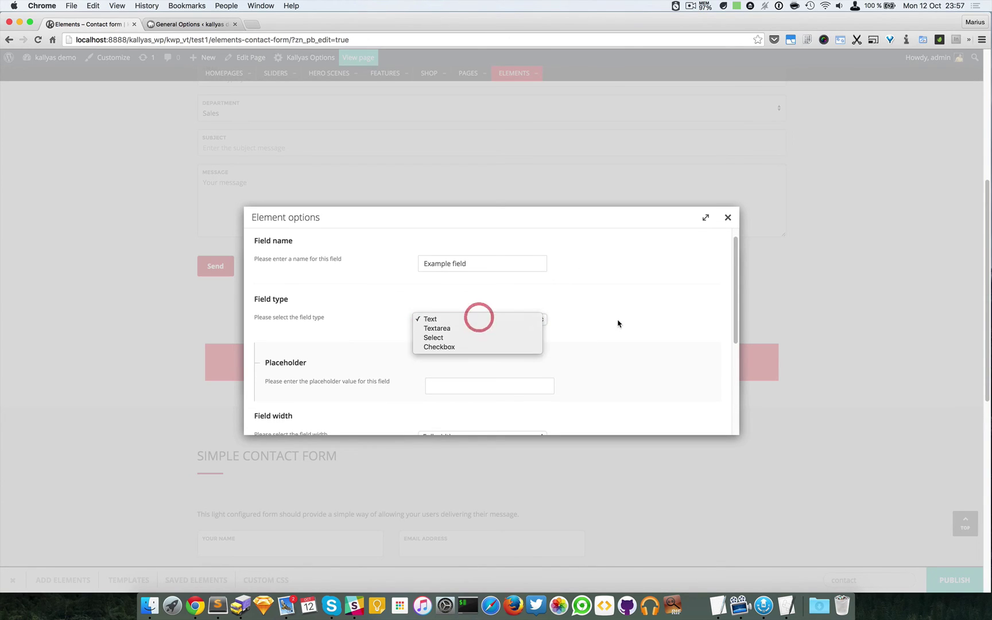
left_click(618, 323)
Step: Give the field placeholder EXAMPLE, Full width and No validation
scroll(618, 321, "down", 5)
left_click(454, 313)
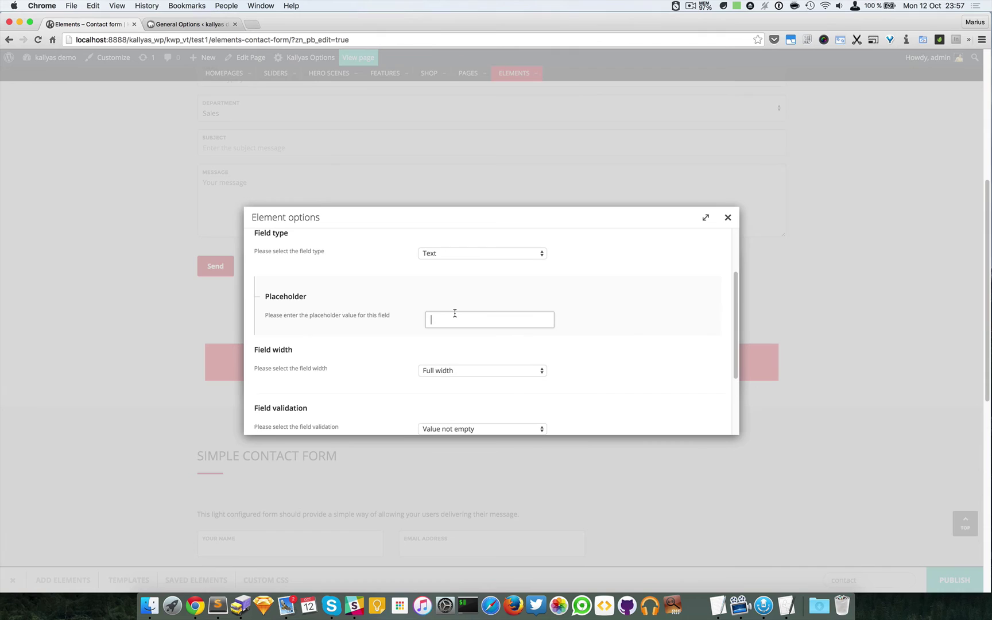
scroll(397, 300, "up", 5)
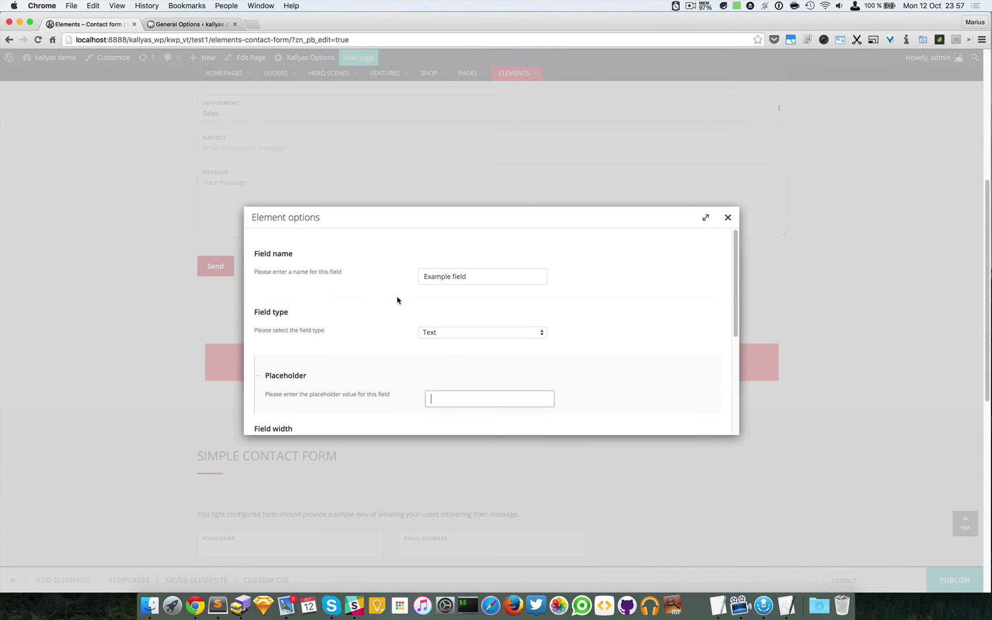
scroll(397, 300, "down", 1)
type("EXA")
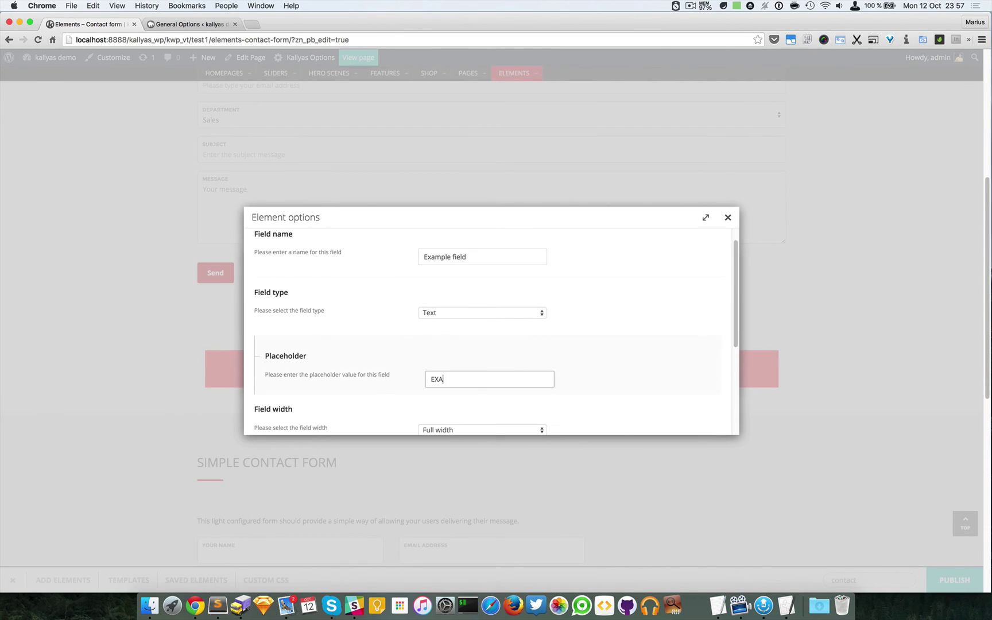
type("MPLE")
scroll(442, 345, "down", 5)
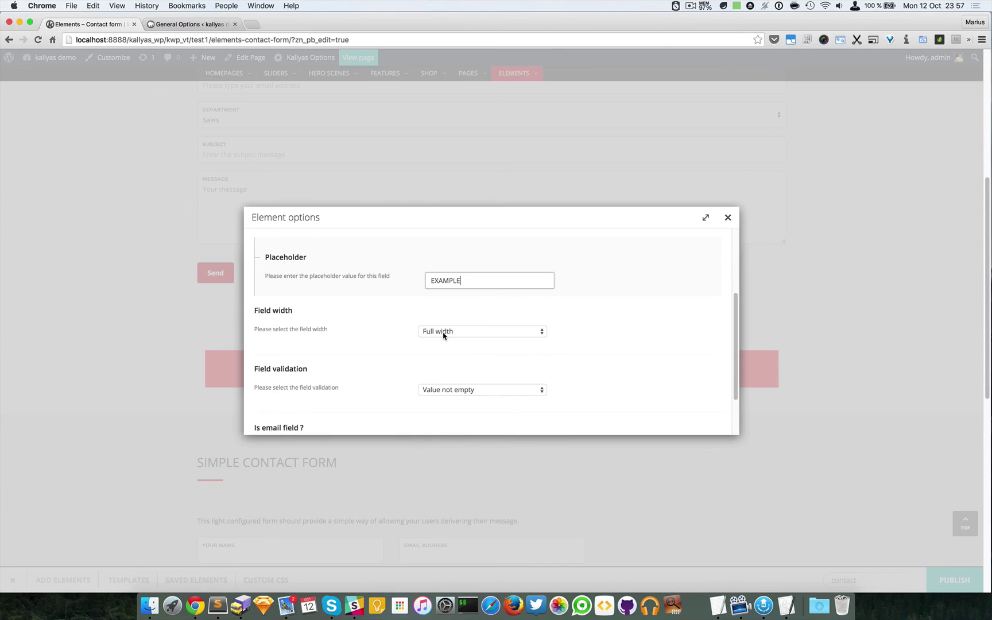
left_click(443, 333)
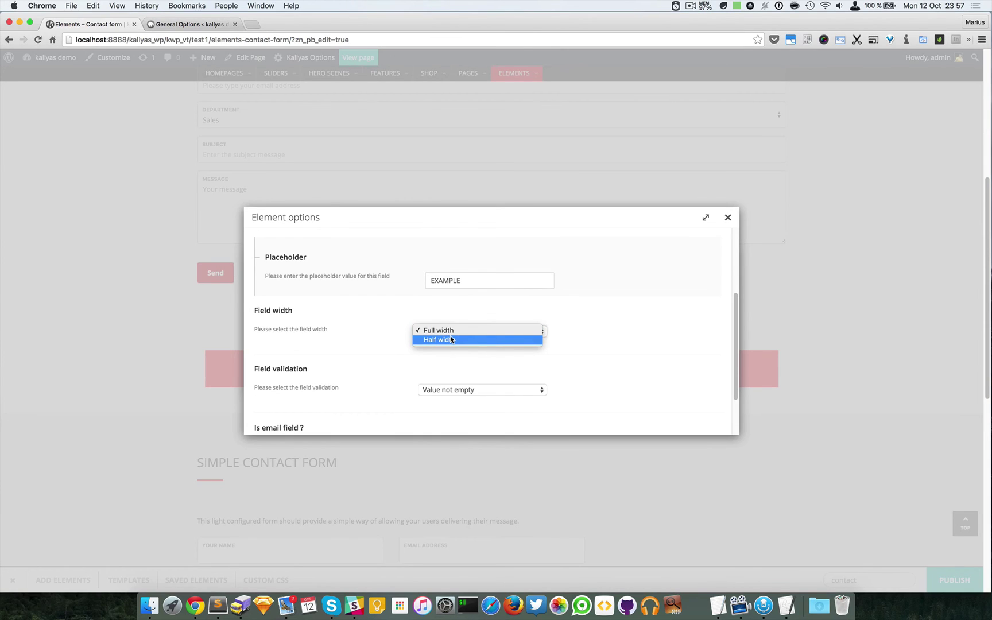
left_click(651, 351)
scroll(649, 350, "down", 3)
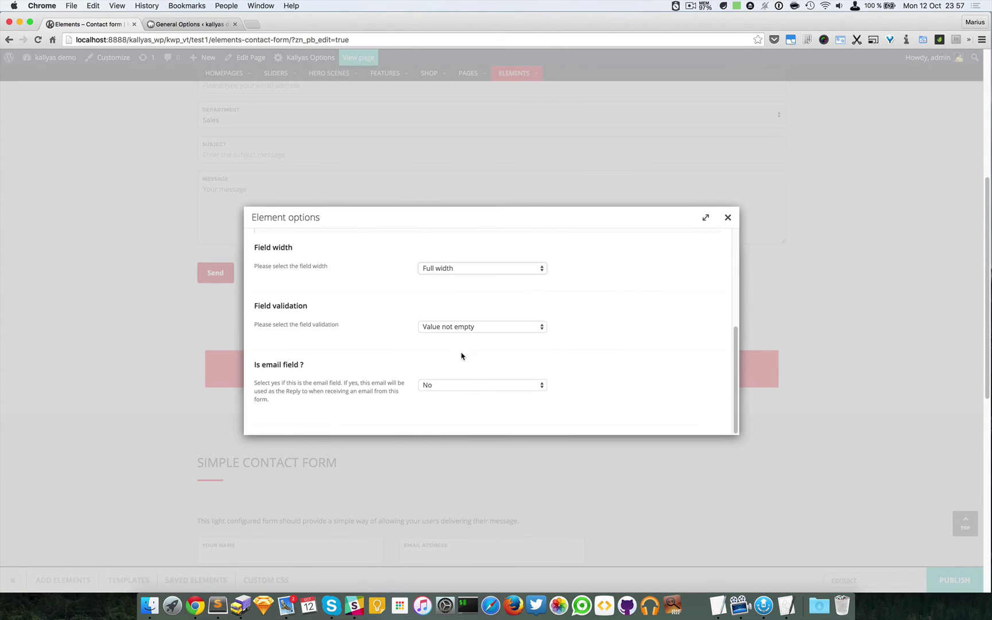
left_click(460, 326)
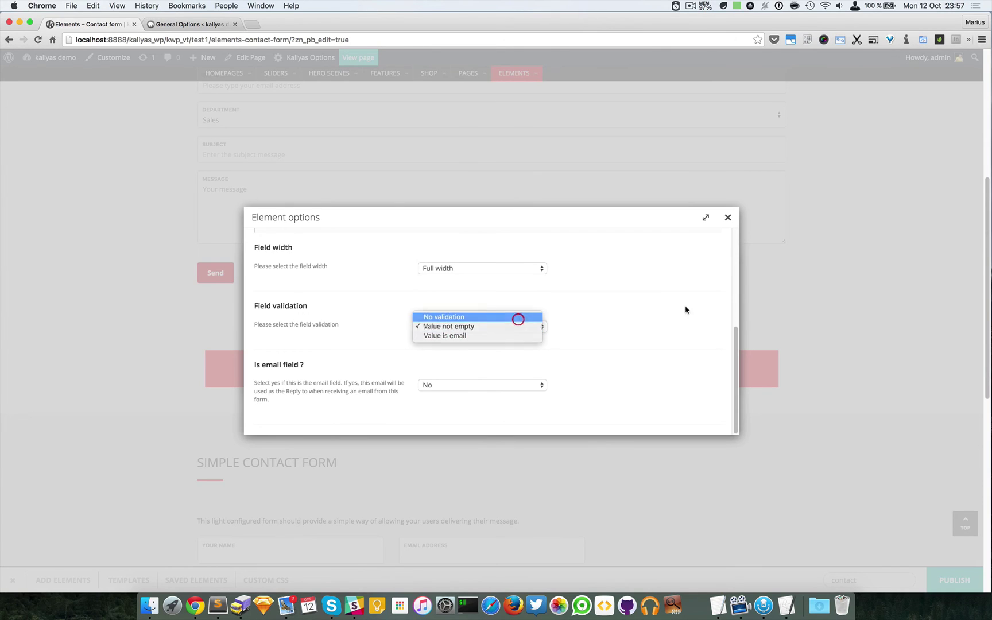
left_click(517, 318)
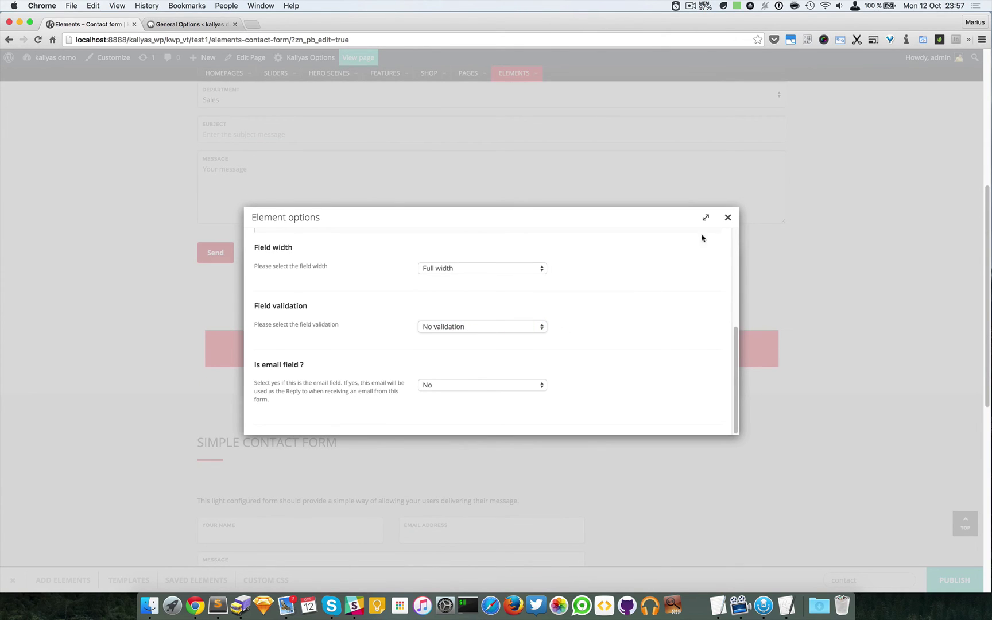
left_click(729, 218)
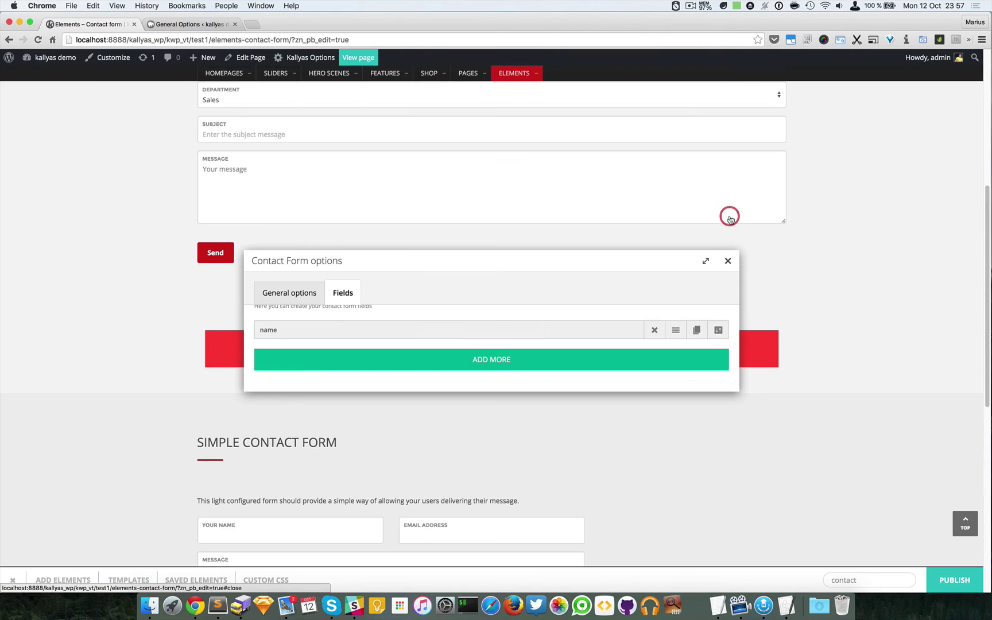
Step: Clone the example field twice and append '#1' to the second field's name
left_click(697, 331)
left_click(698, 342)
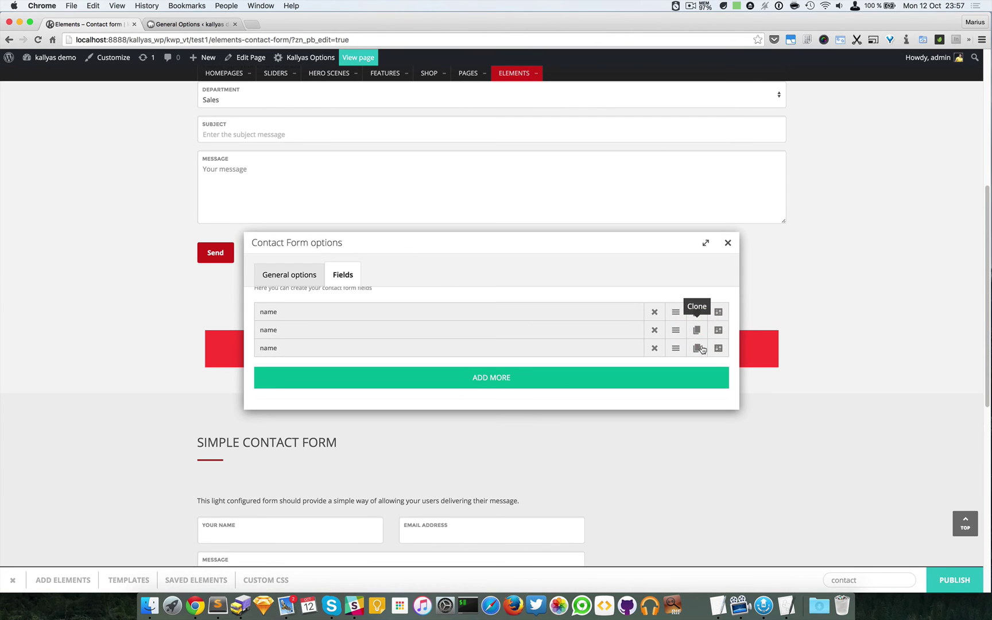
left_click(720, 338)
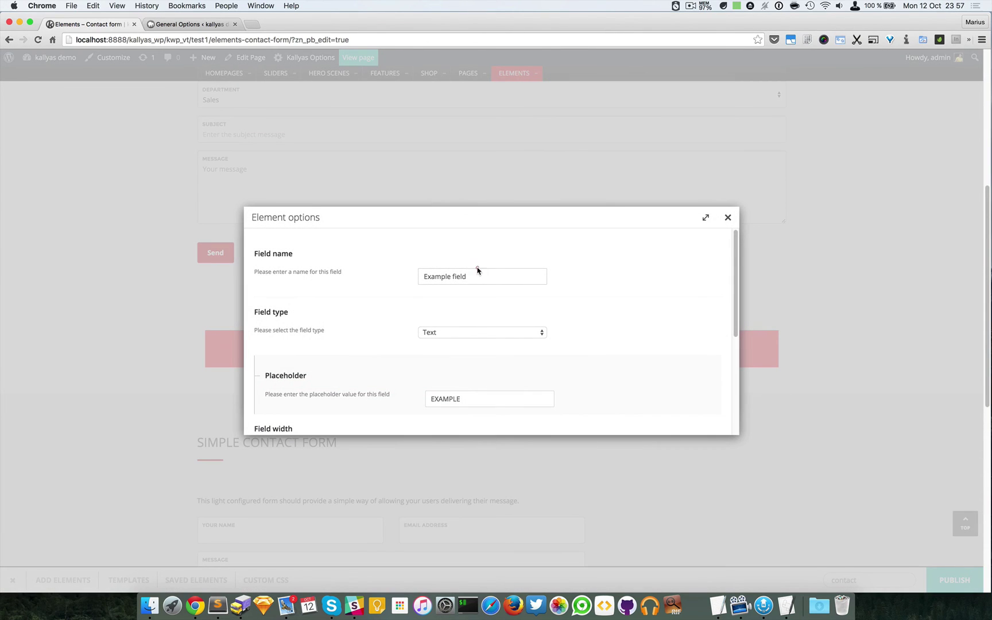
left_click(476, 273)
double_click(439, 277)
left_click(468, 276)
type("#1")
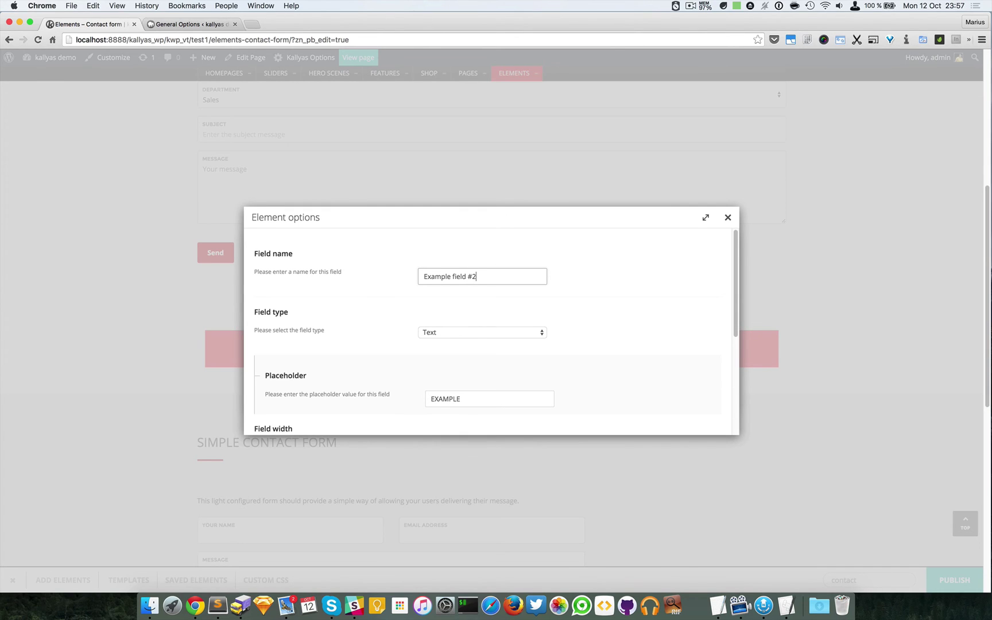
left_click(728, 218)
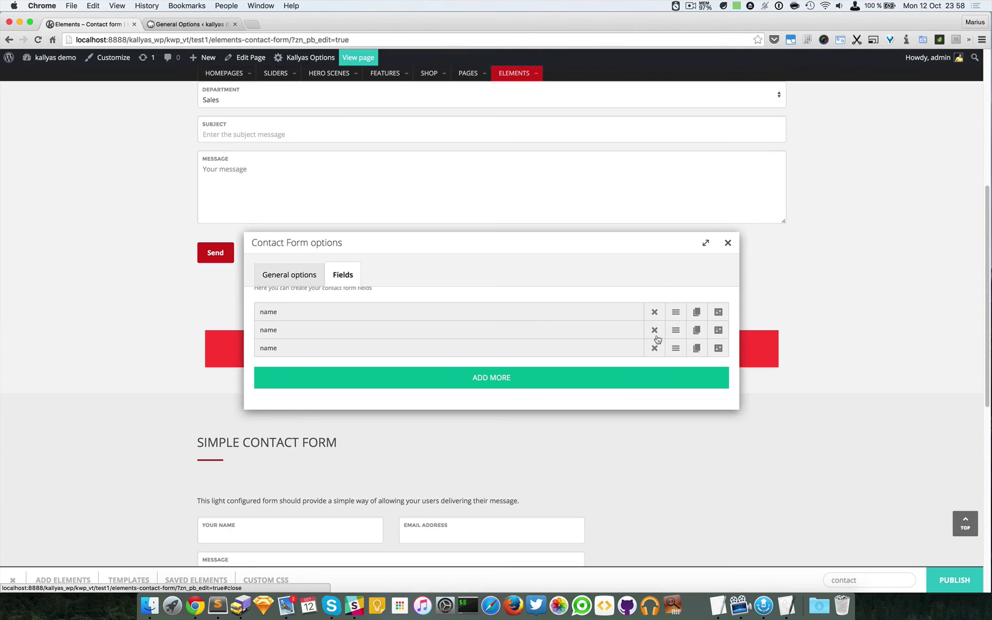
Step: Change the third field's placeholder to EXAMPLE #3
left_click(718, 348)
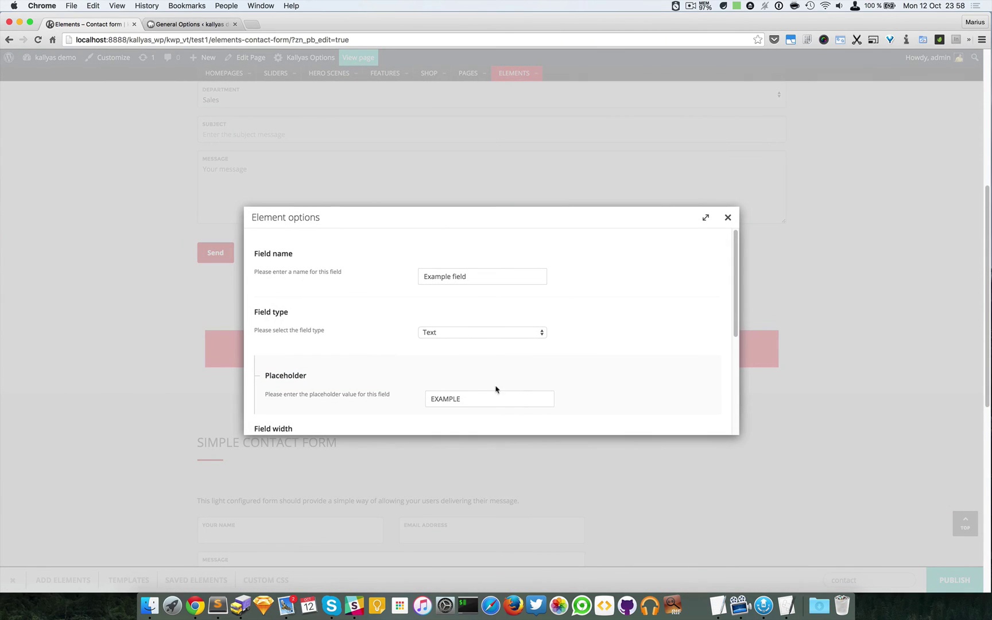
left_click(480, 398)
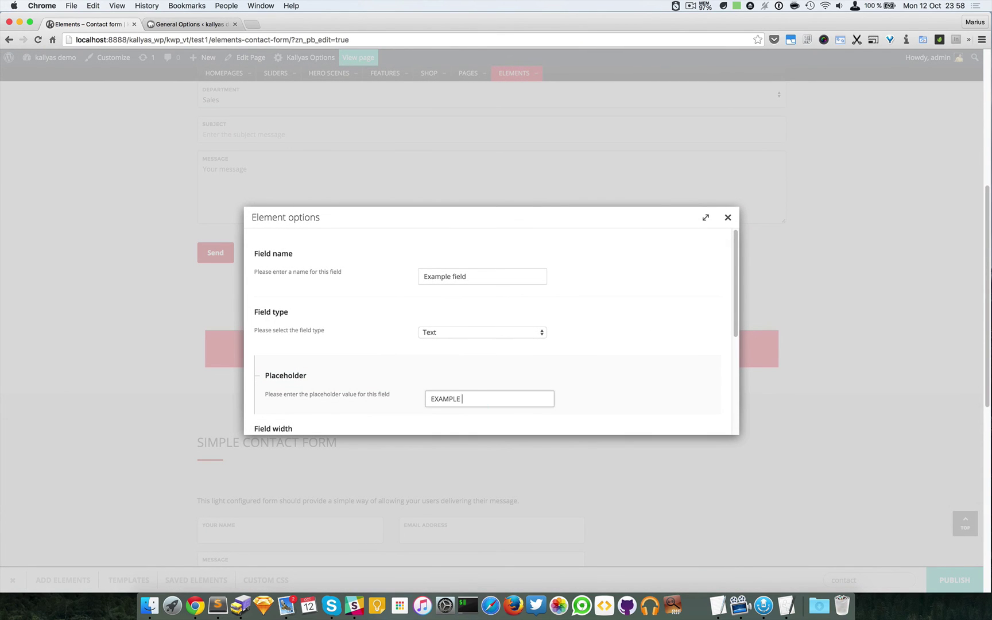
type("#2")
key("BackSpace")
type("3")
left_click(486, 276)
left_click(727, 217)
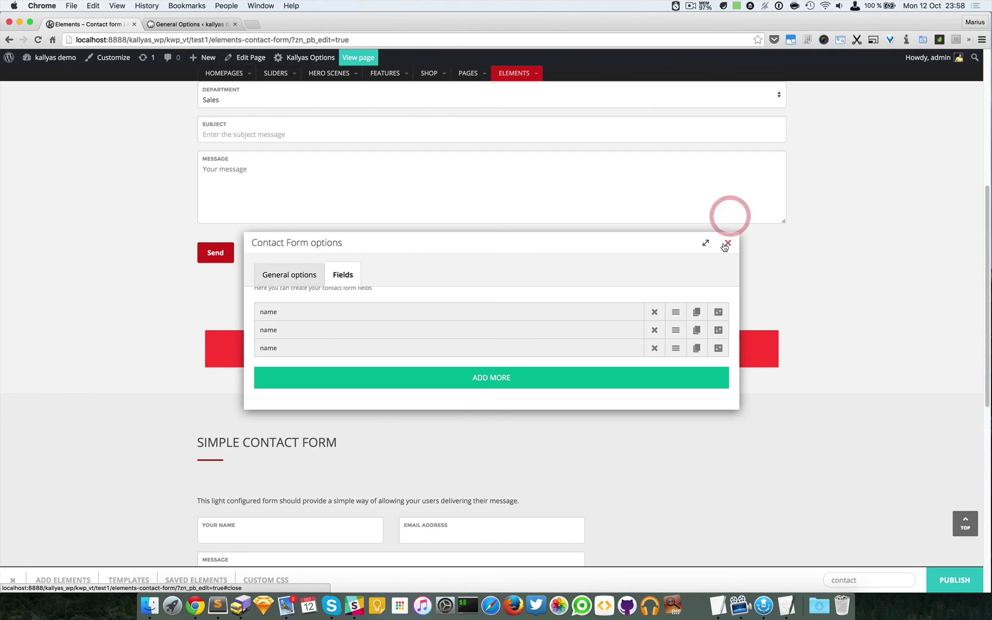
Step: Close the Contact Form options and scroll to the new form's three example fields and button
left_click(727, 243)
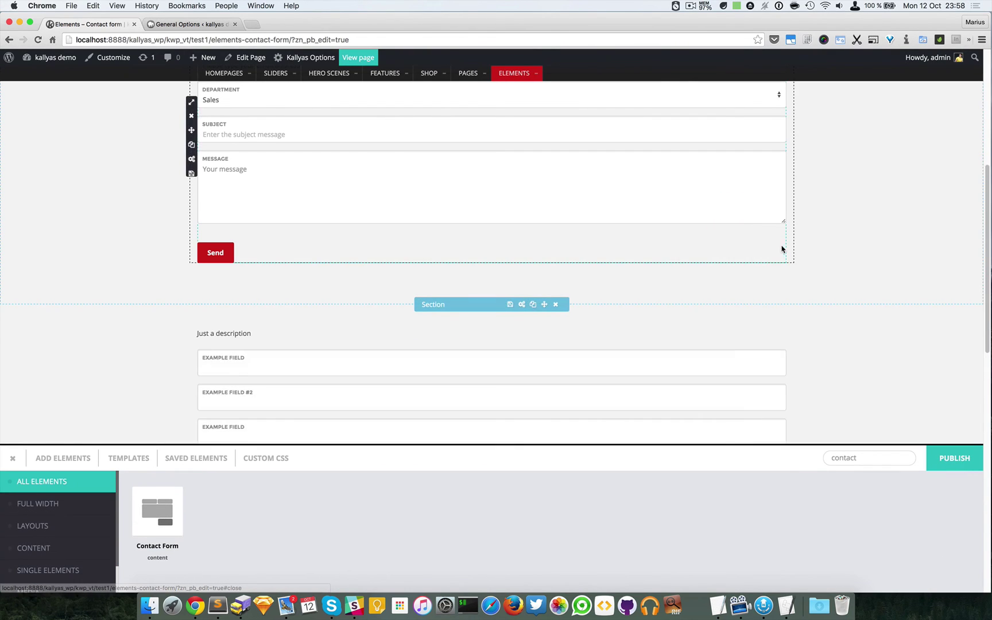
scroll(833, 250, "down", 3)
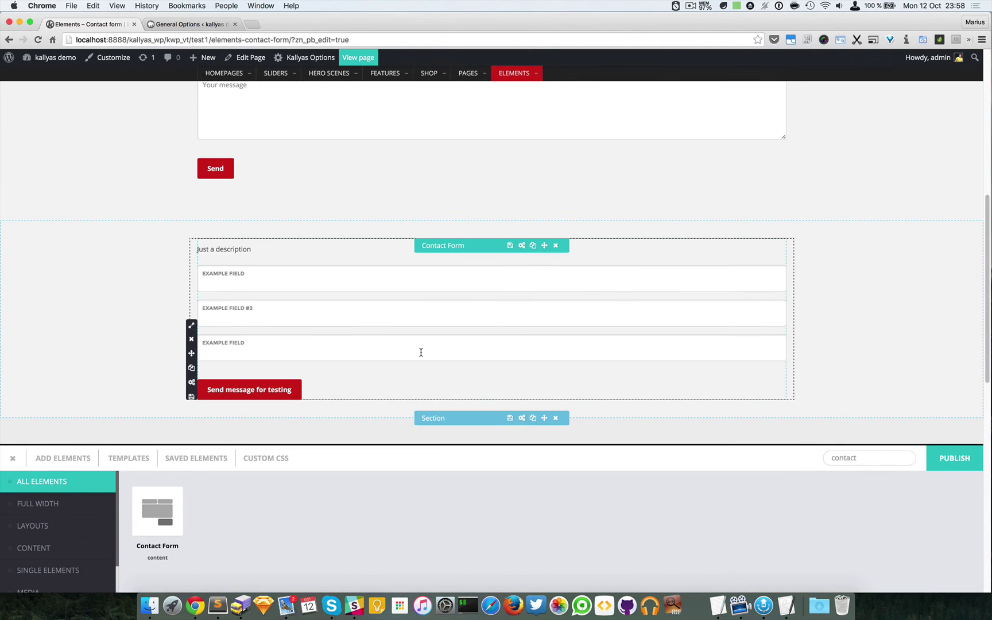
scroll(323, 307, "down", 4)
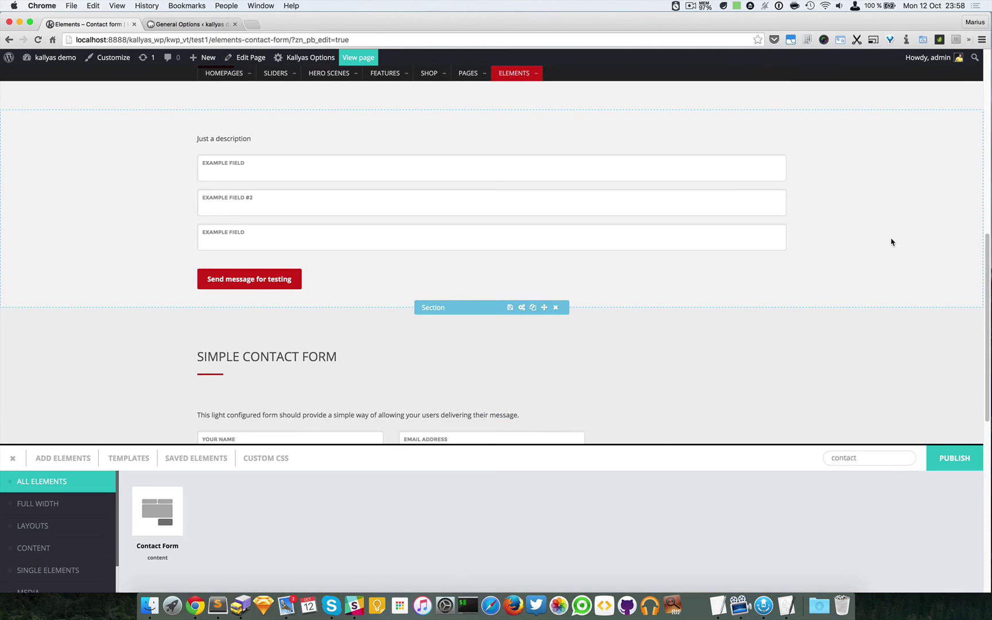